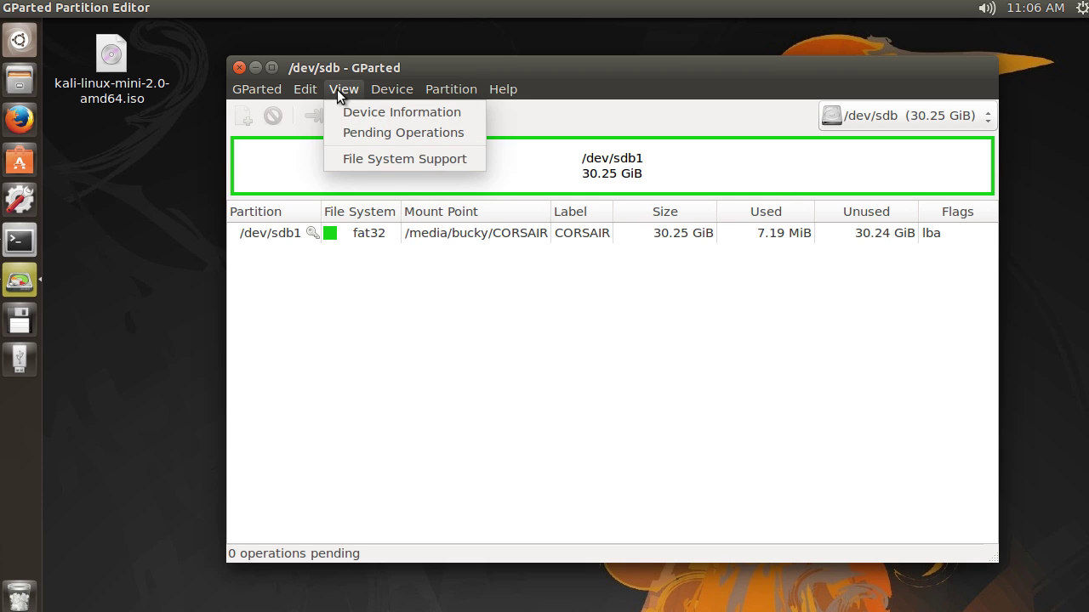
# Review the File System Support chart for the actions available on each file system, then close it.
pyautogui.click(371, 159)
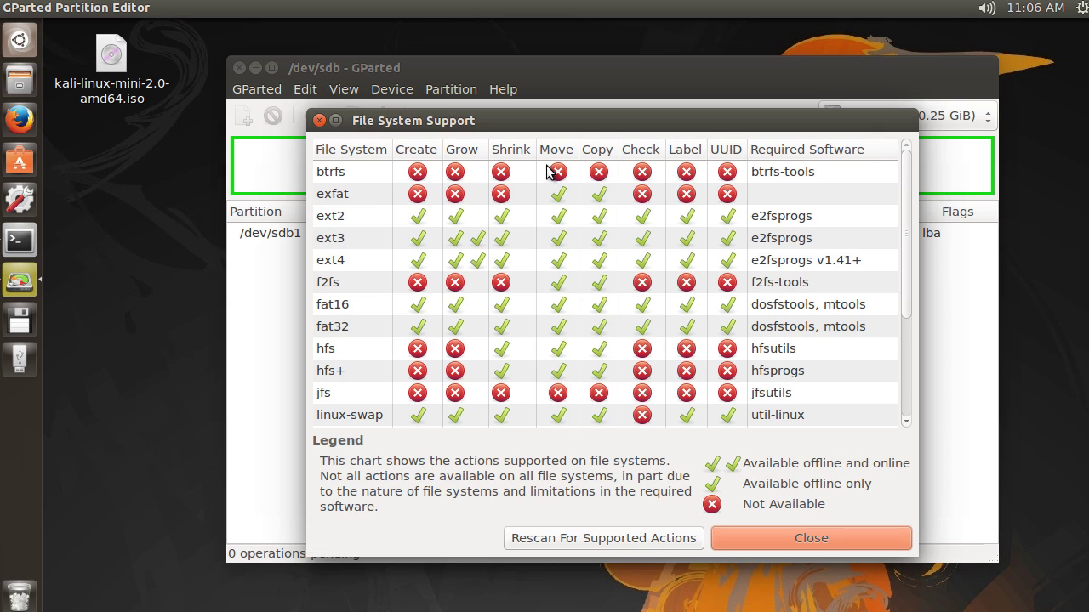
pyautogui.scroll(-3, 699, 269)
pyautogui.scroll(-1, 699, 269)
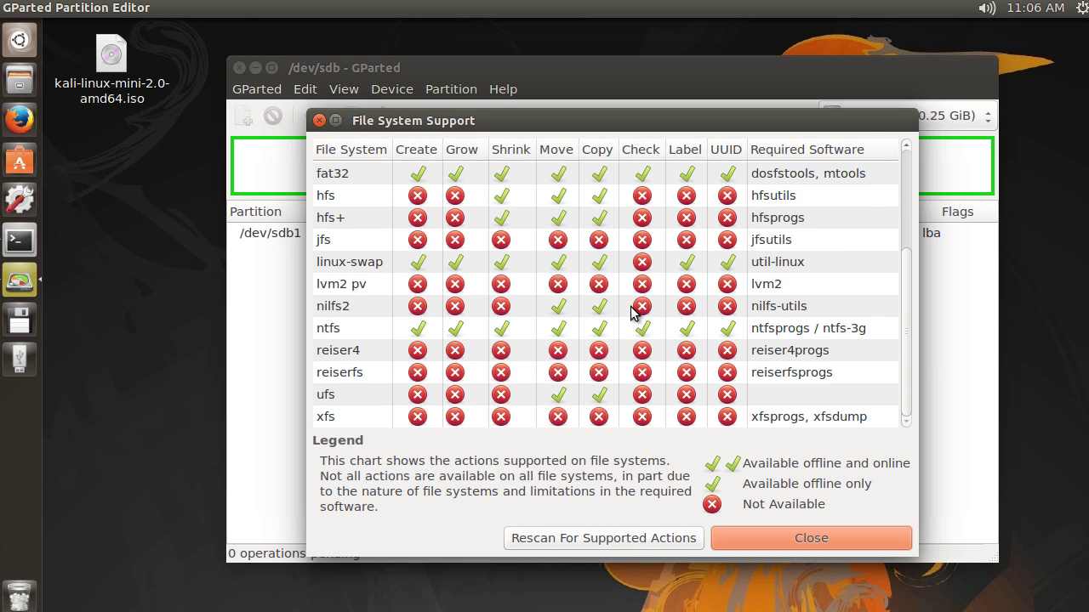
pyautogui.scroll(4, 599, 396)
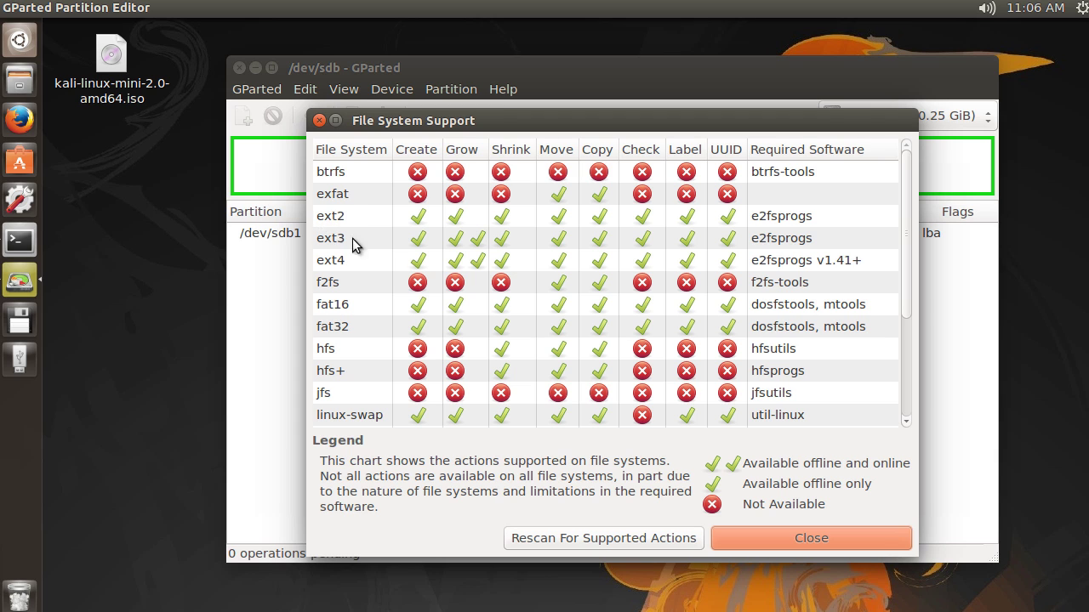
pyautogui.scroll(-5, 584, 340)
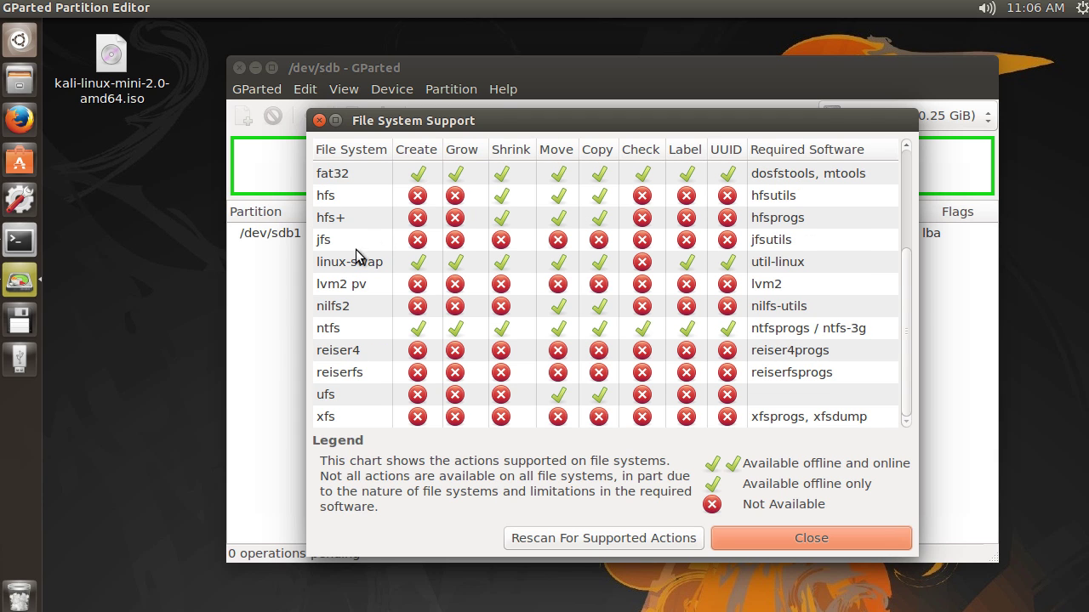
pyautogui.scroll(5, 459, 324)
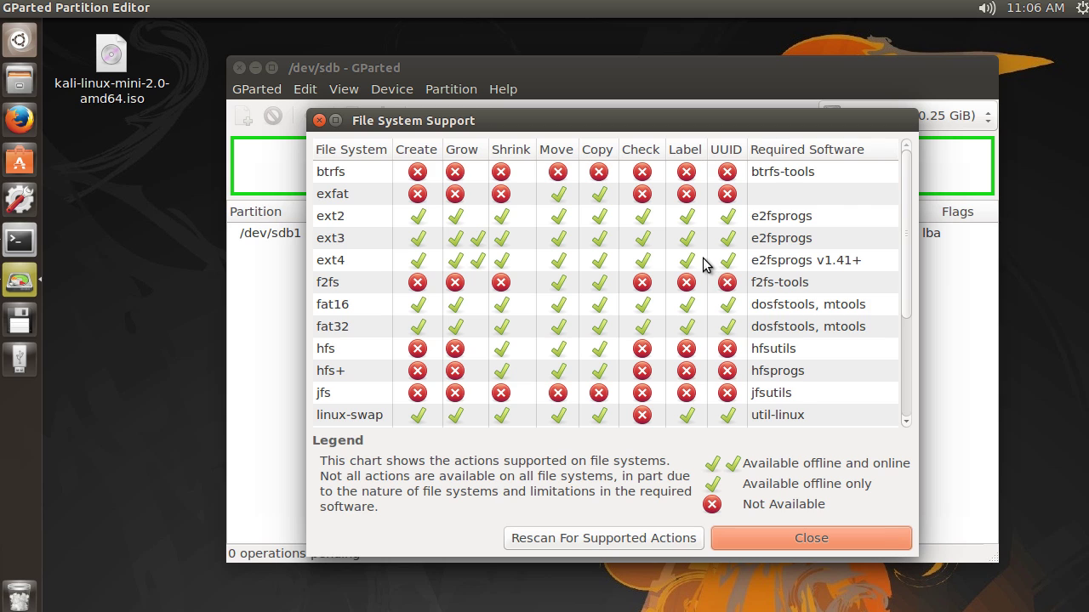
pyautogui.scroll(-2, 702, 257)
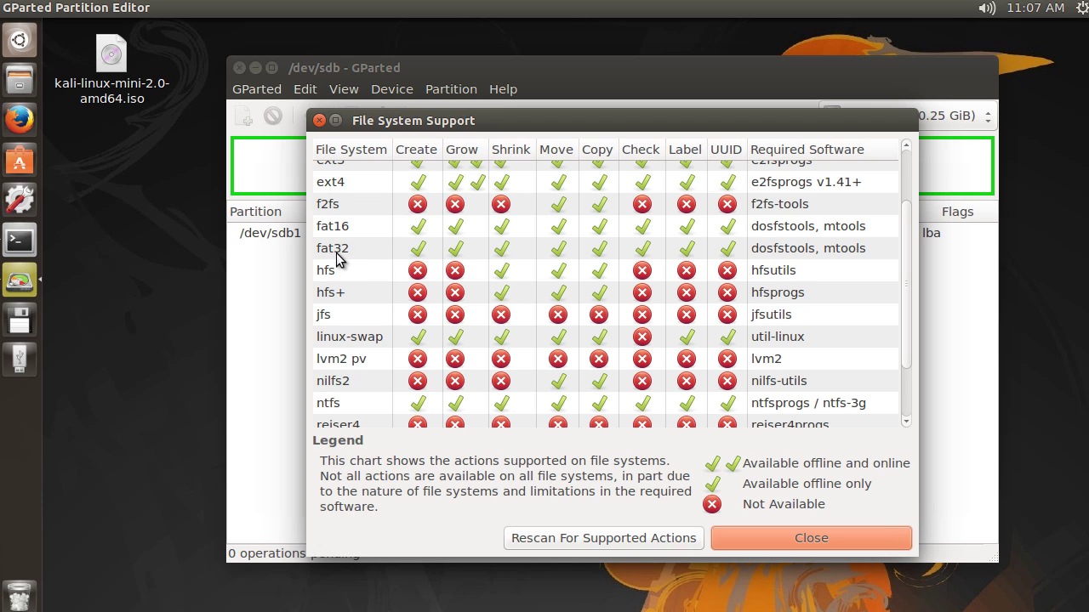
pyautogui.scroll(-1, 351, 255)
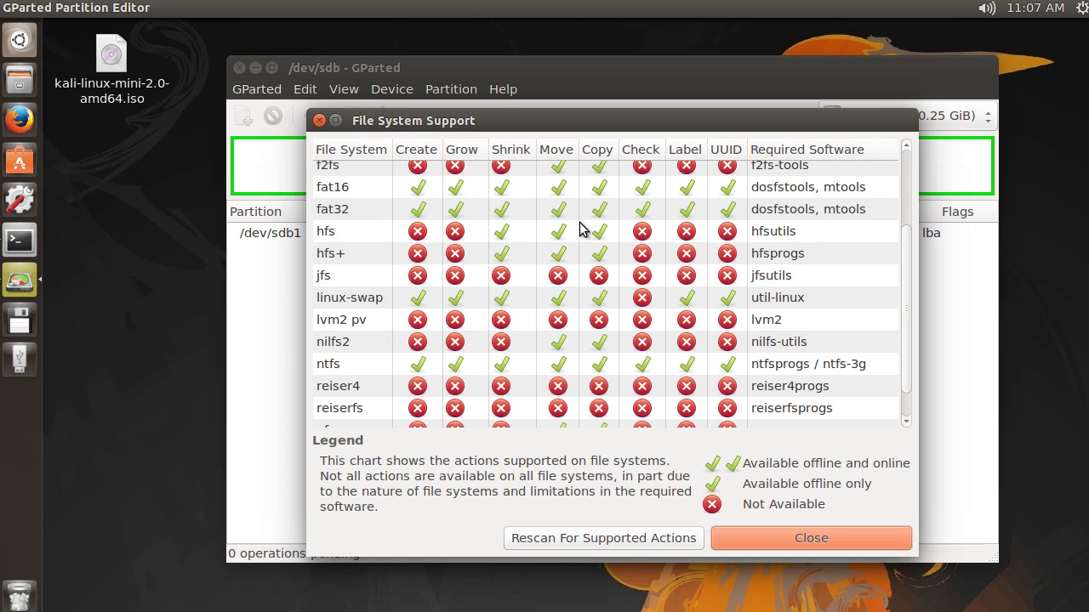
pyautogui.click(815, 541)
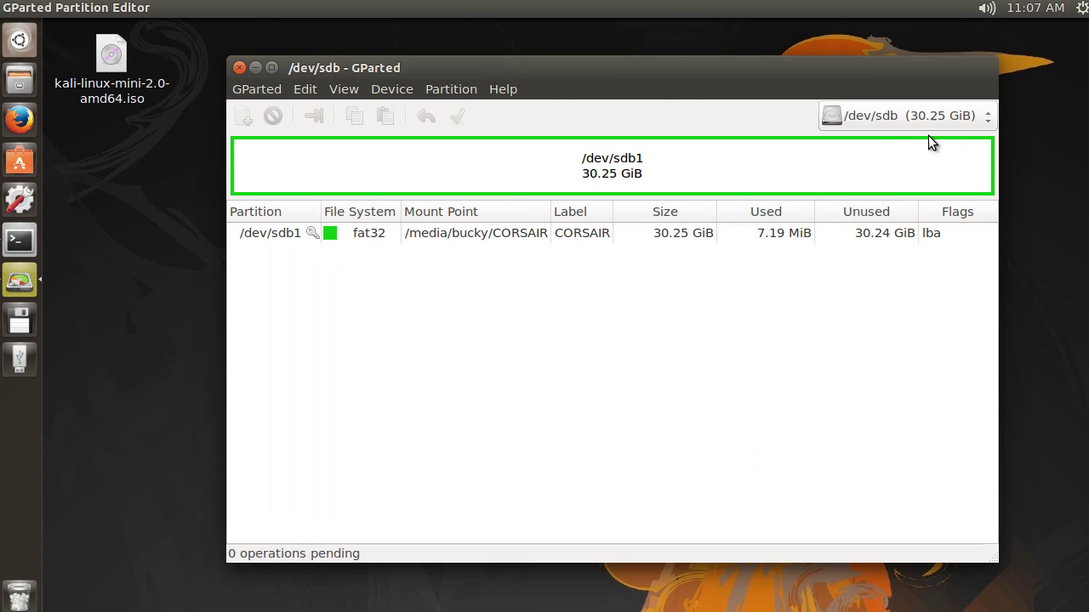
# Show the device information for /dev/sdb to review its model and partition table details, then hide it again.
pyautogui.click(346, 90)
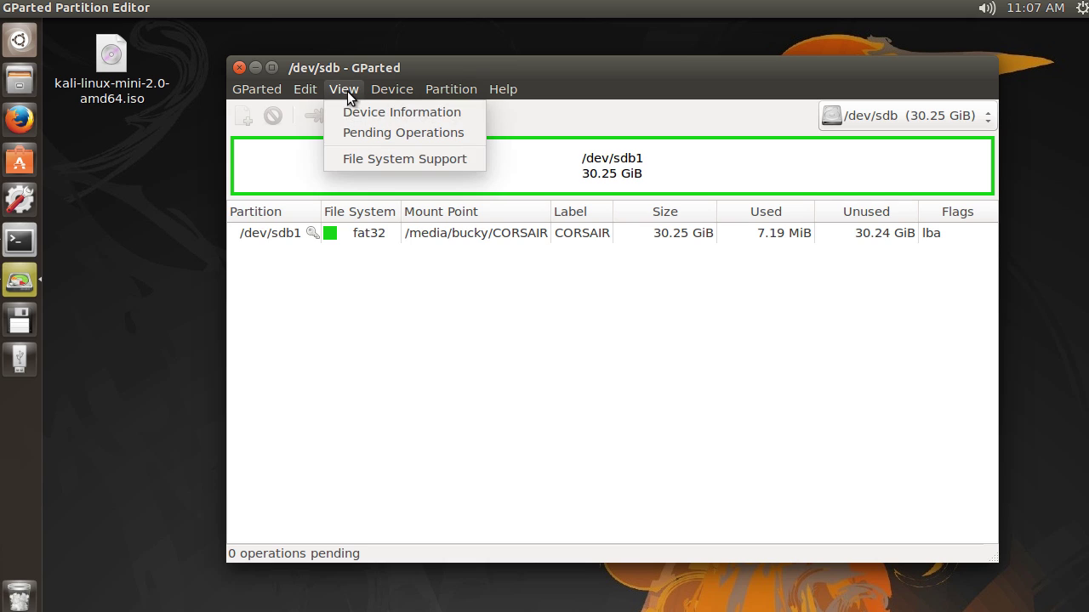
pyautogui.click(369, 110)
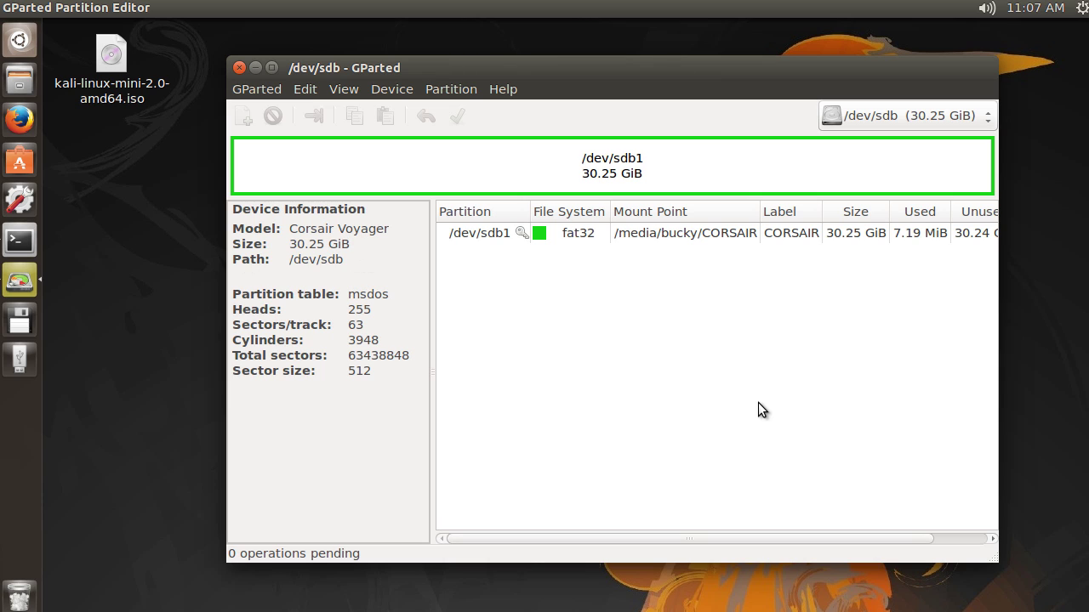
pyautogui.click(344, 90)
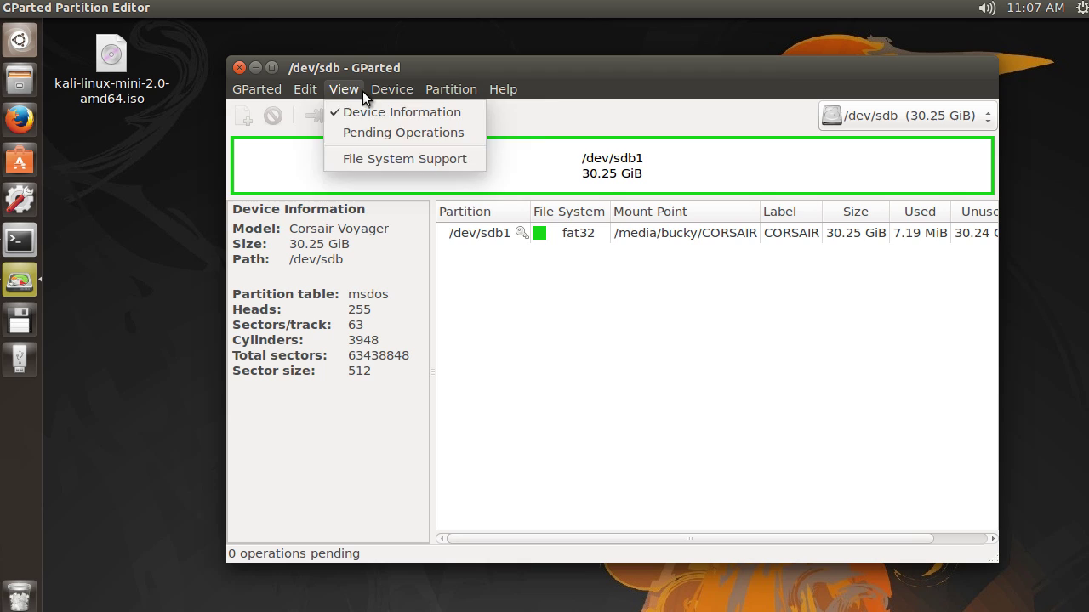
pyautogui.click(353, 106)
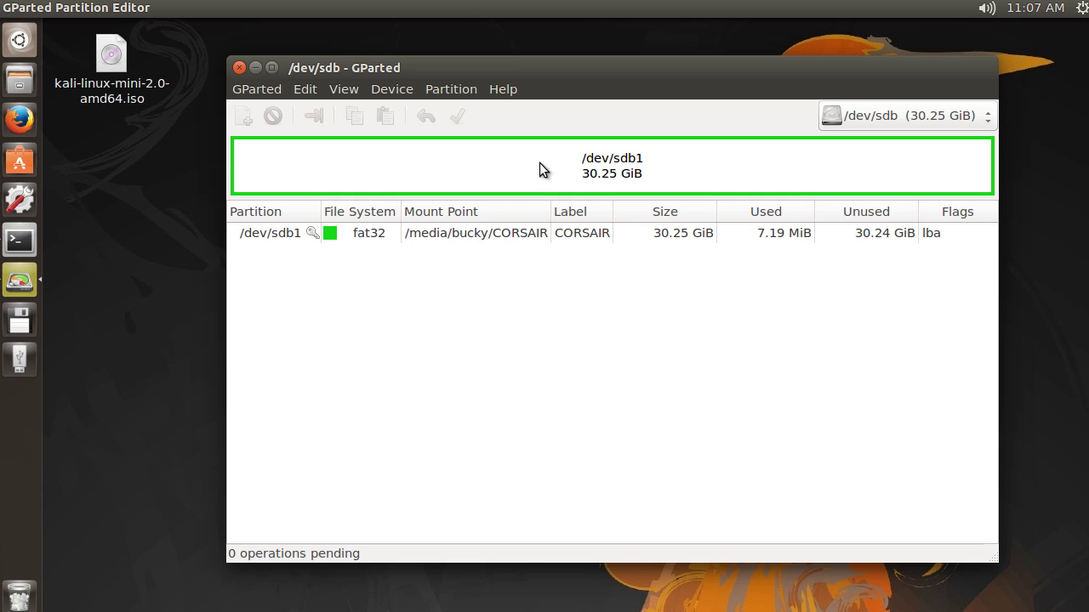
# Review the partition information for /dev/sdb1, including its file system and size, and close the dialog.
pyautogui.click(565, 174)
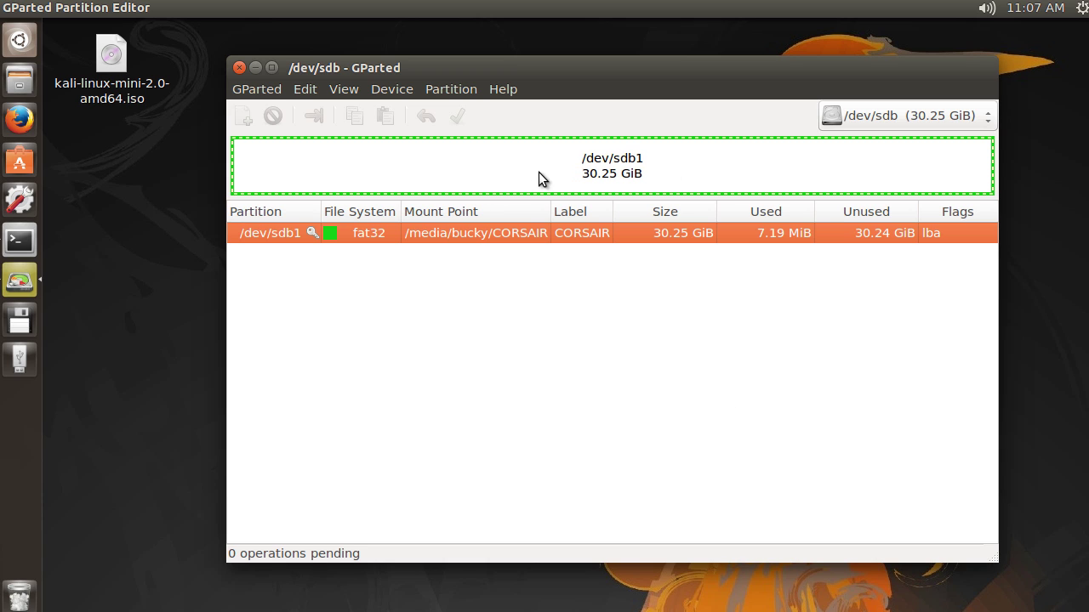
pyautogui.click(453, 89)
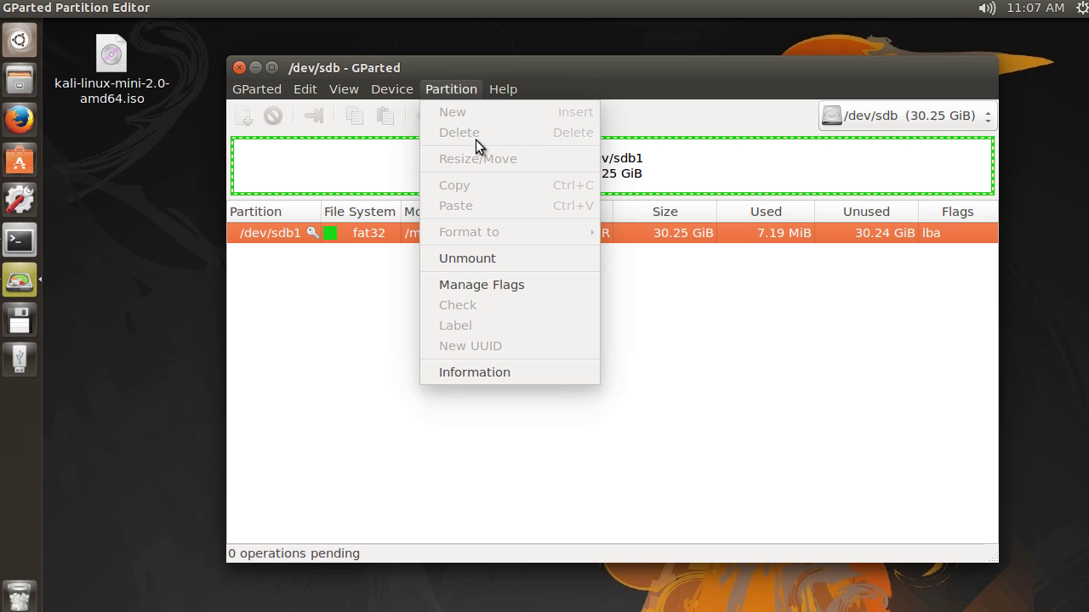
pyautogui.click(500, 374)
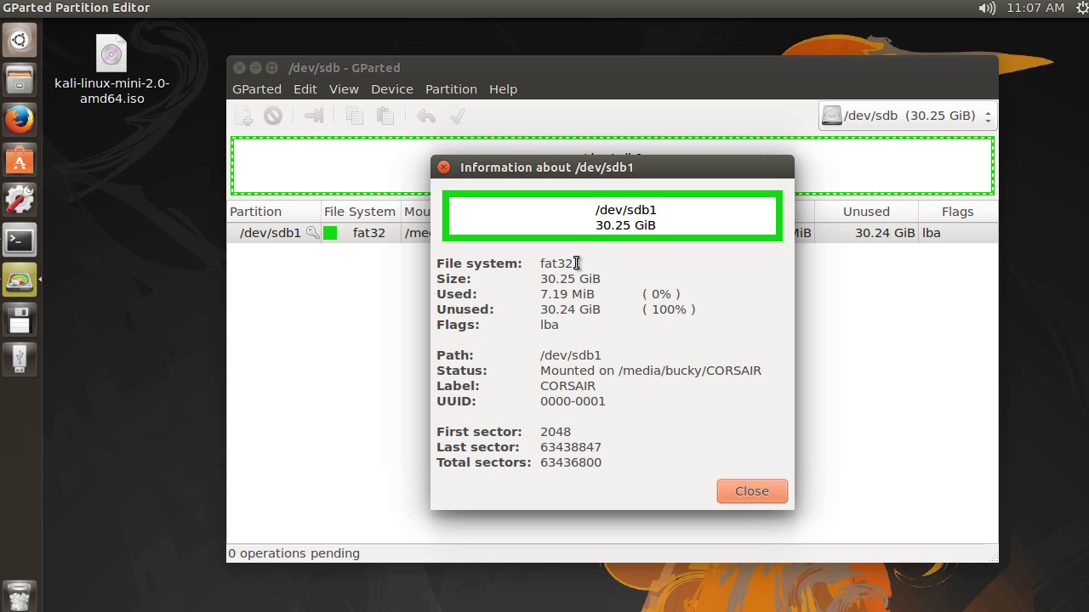
pyautogui.moveTo(573, 264); pyautogui.dragTo(539, 265)
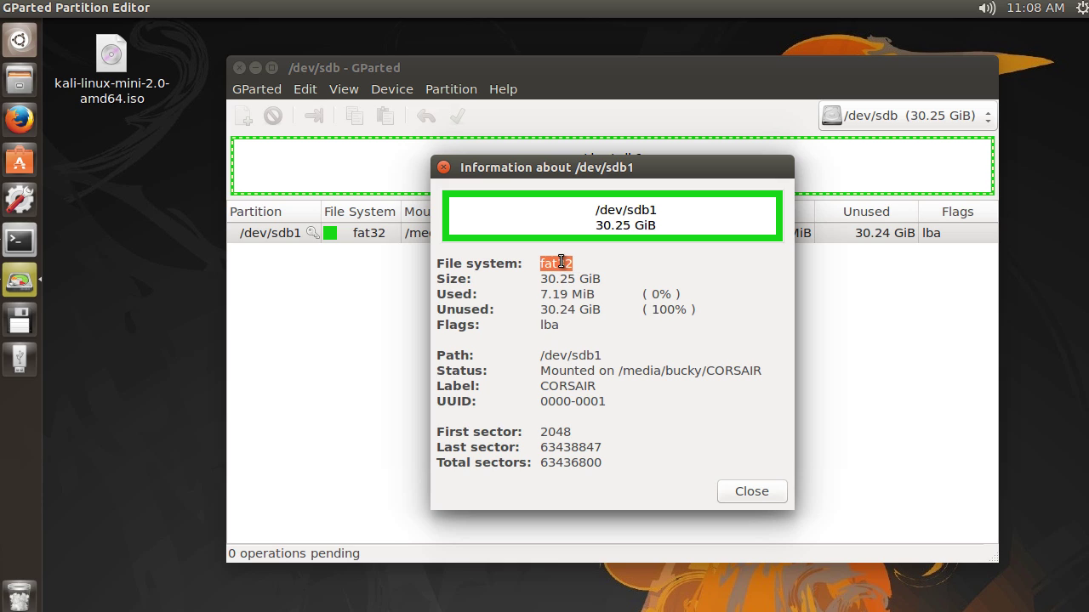
pyautogui.click(564, 264)
pyautogui.moveTo(605, 279); pyautogui.dragTo(534, 279)
pyautogui.click(572, 295)
pyautogui.click(754, 491)
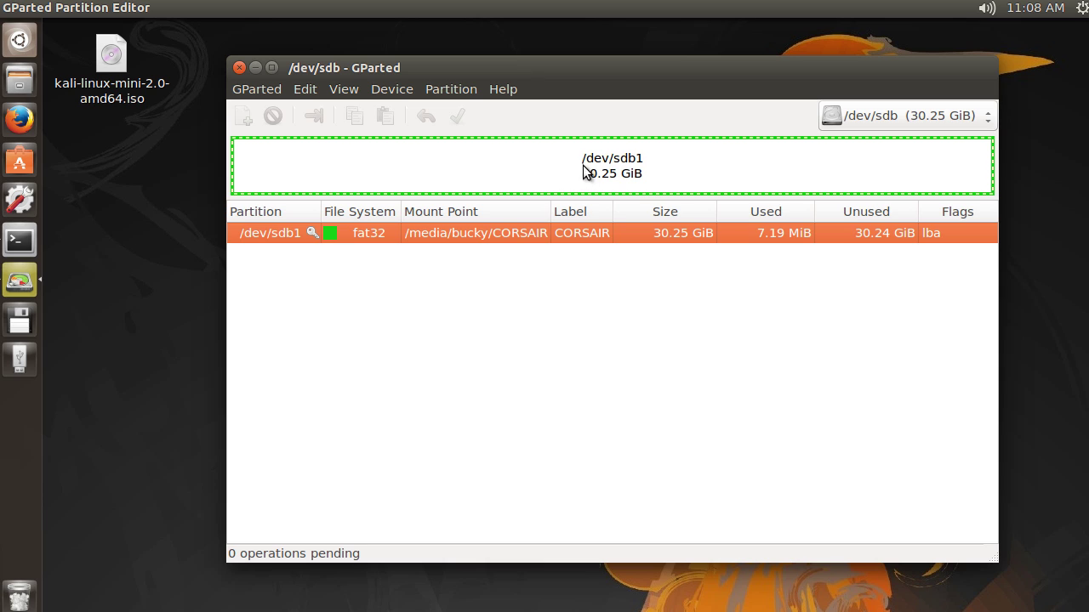
# Unmount the /dev/sdb1 partition of the USB drive.
pyautogui.click(457, 89)
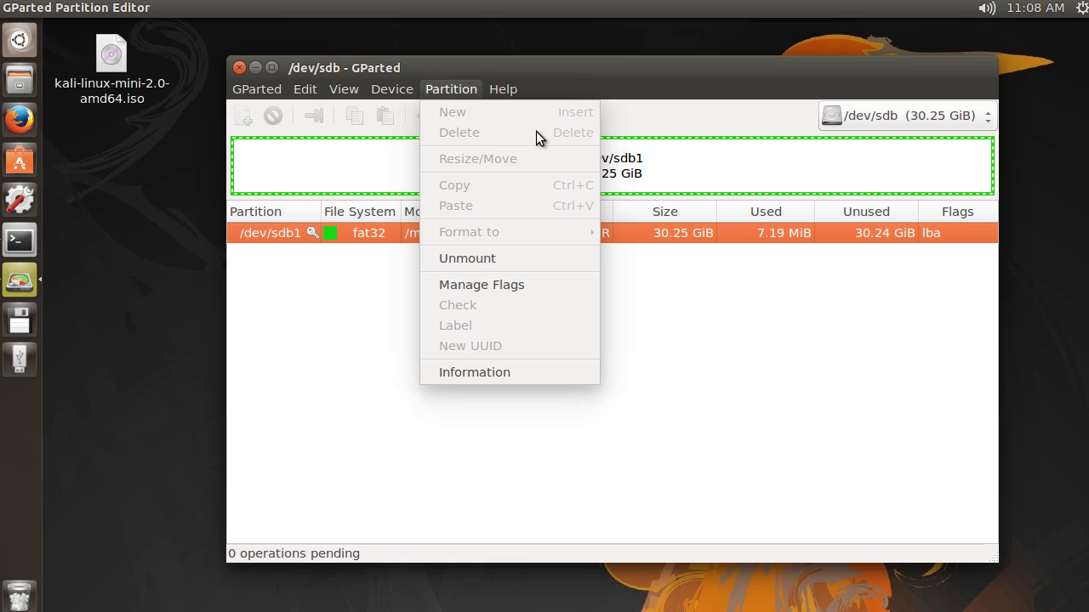
pyautogui.click(515, 257)
pyautogui.click(442, 88)
pyautogui.click(467, 257)
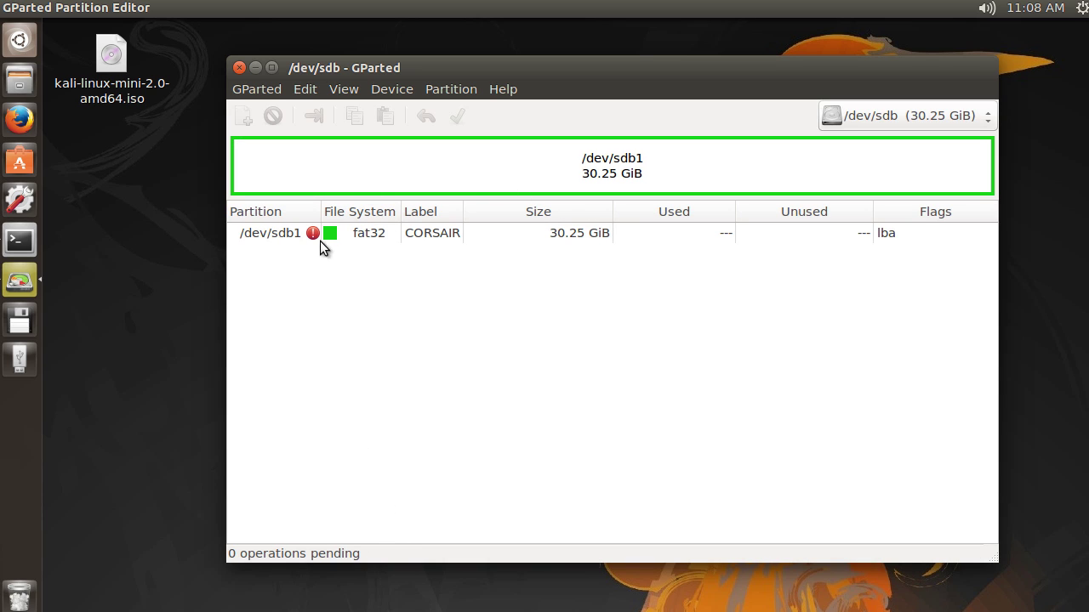
# Delete the fat32 partition /dev/sdb1 and apply the pending operation to the device.
pyautogui.click(377, 233)
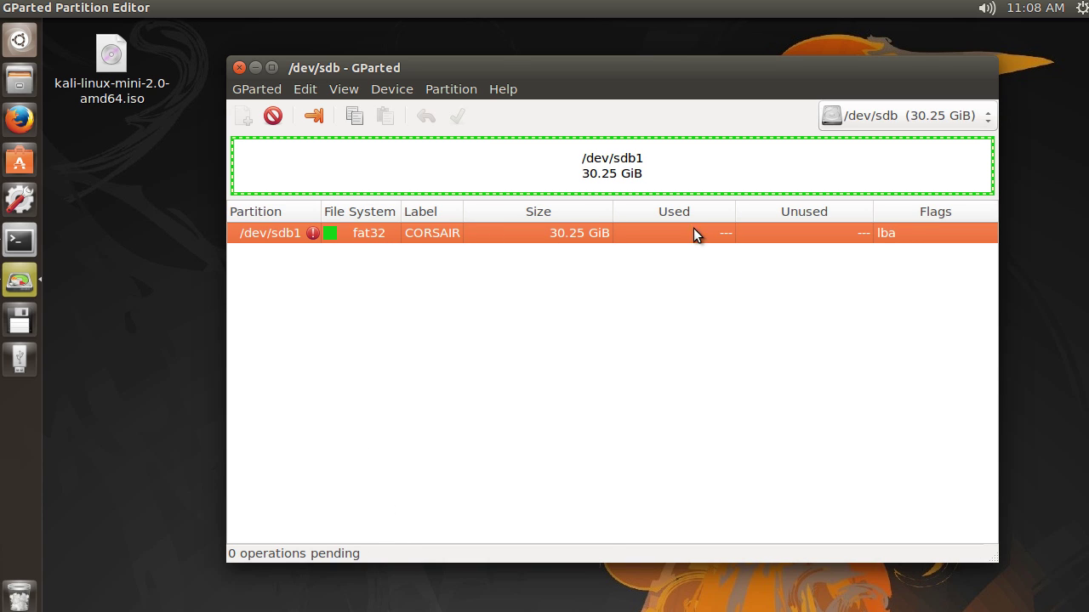
pyautogui.click(451, 89)
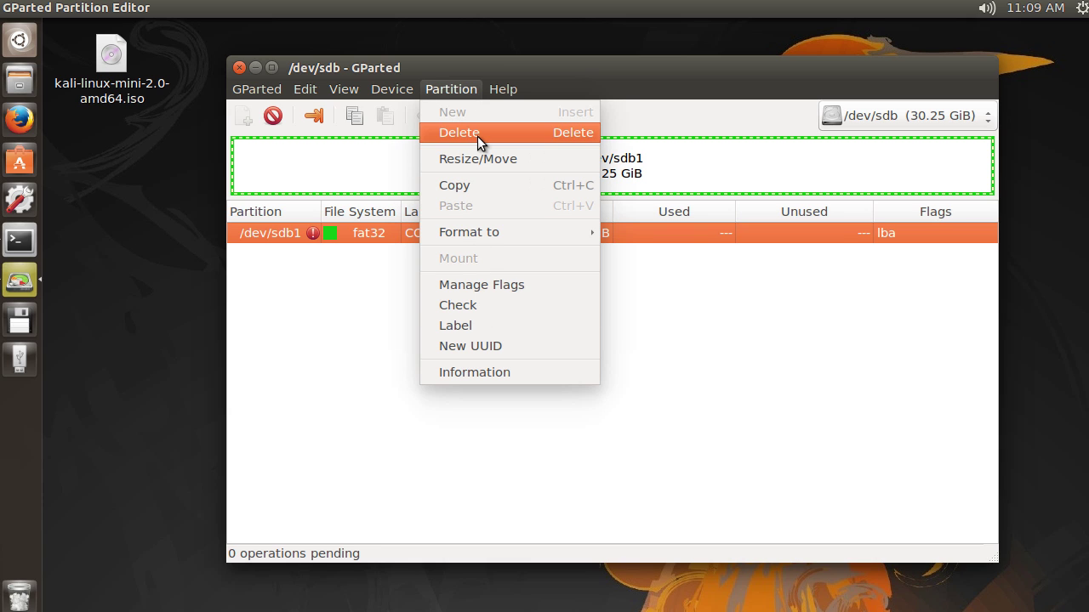
pyautogui.click(477, 134)
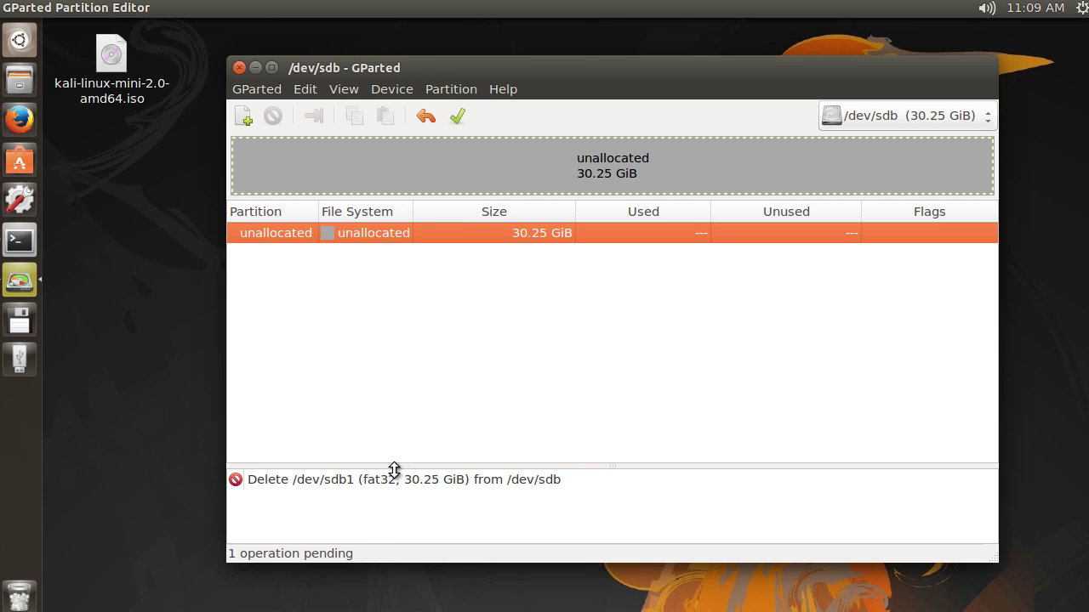
pyautogui.click(458, 120)
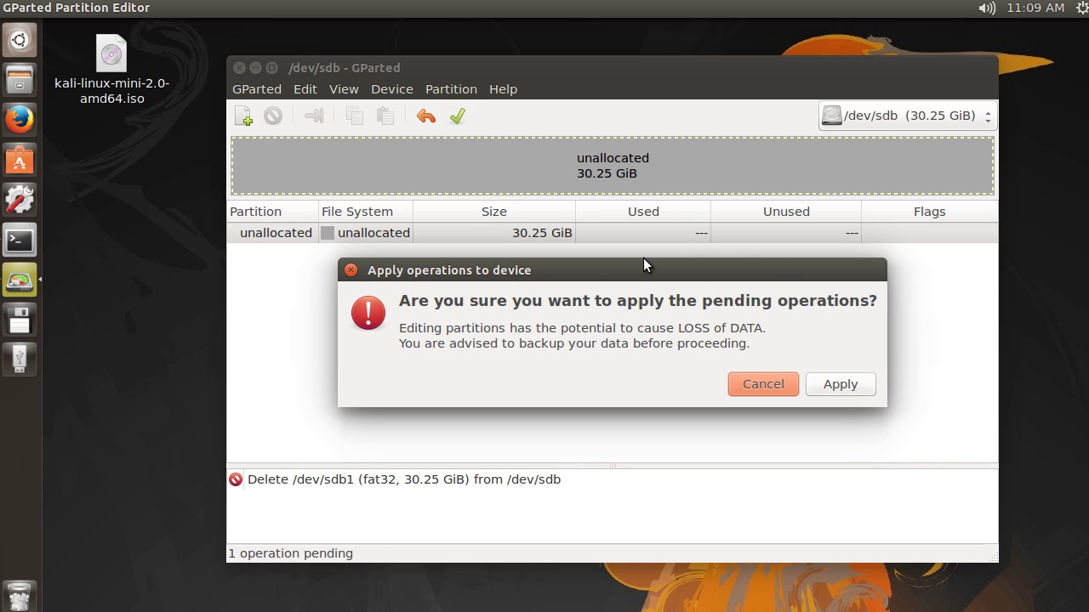
pyautogui.click(847, 387)
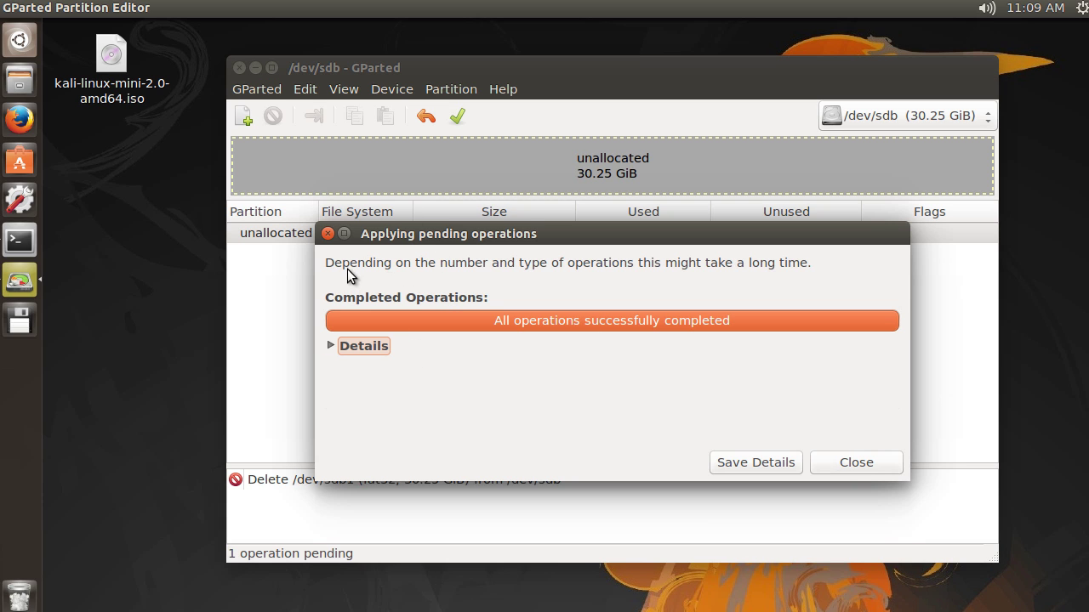
pyautogui.click(857, 465)
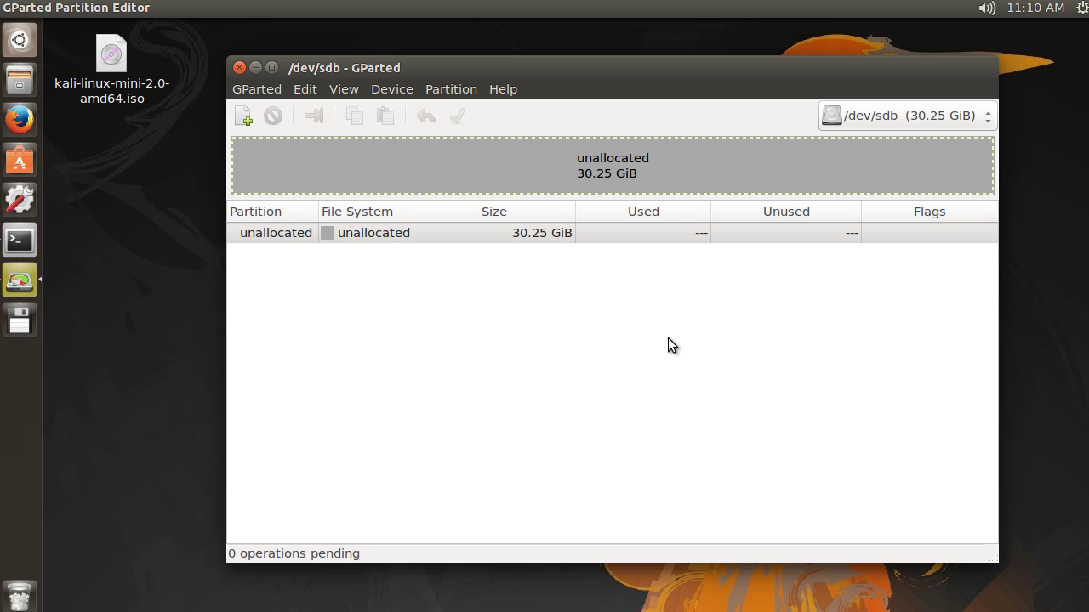
# Create a new msdos partition table on /dev/sdb, erasing the entire disk.
pyautogui.click(398, 92)
pyautogui.click(408, 112)
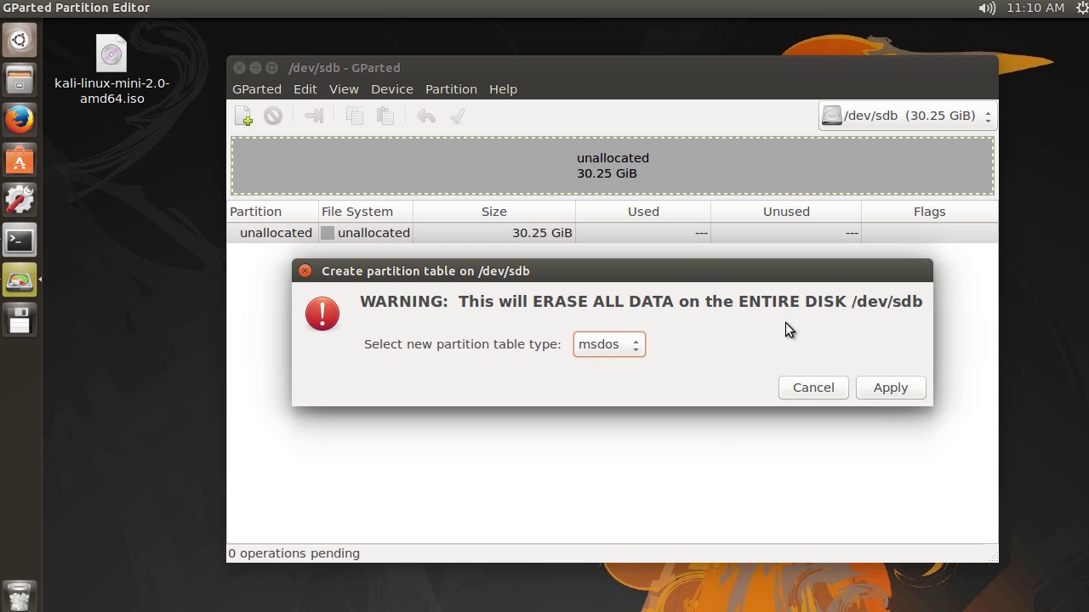
pyautogui.click(887, 388)
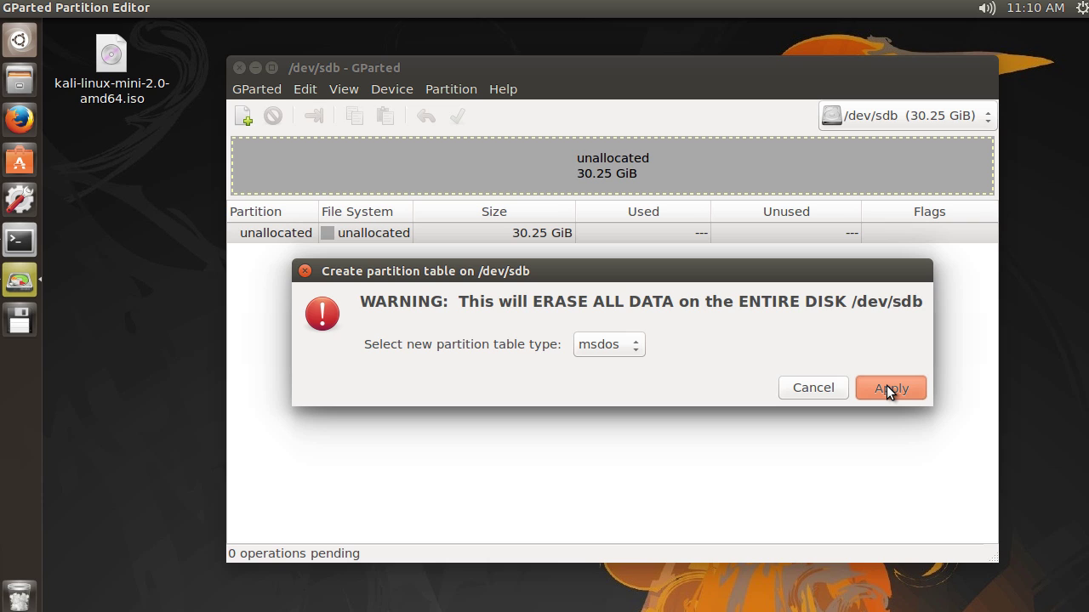
pyautogui.click(891, 389)
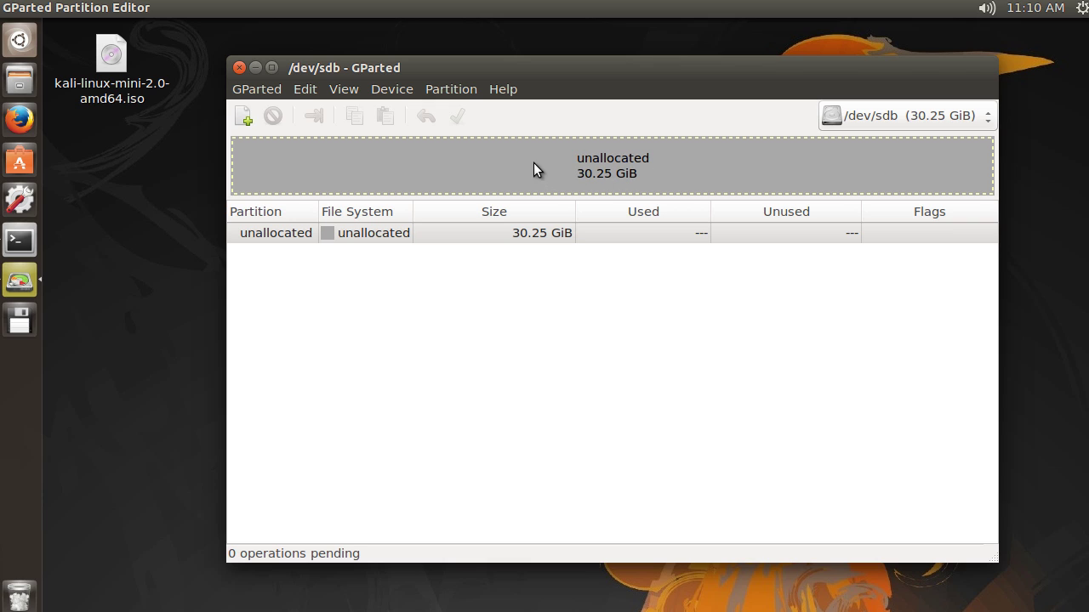
# Begin creating a new partition in the unallocated space and set its size to 8192 MiB.
pyautogui.click(449, 89)
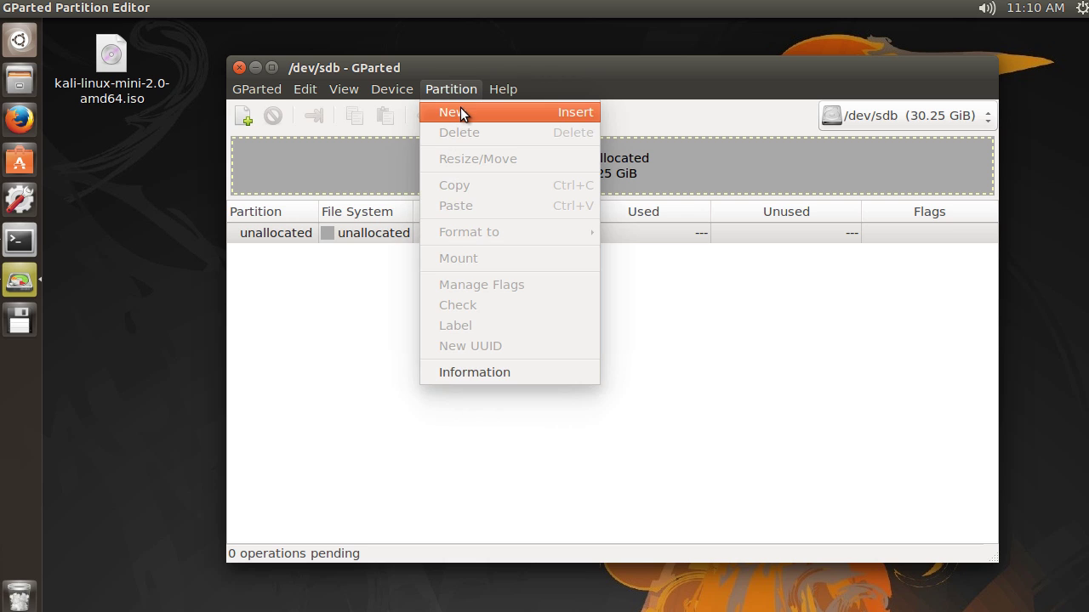
pyautogui.click(315, 131)
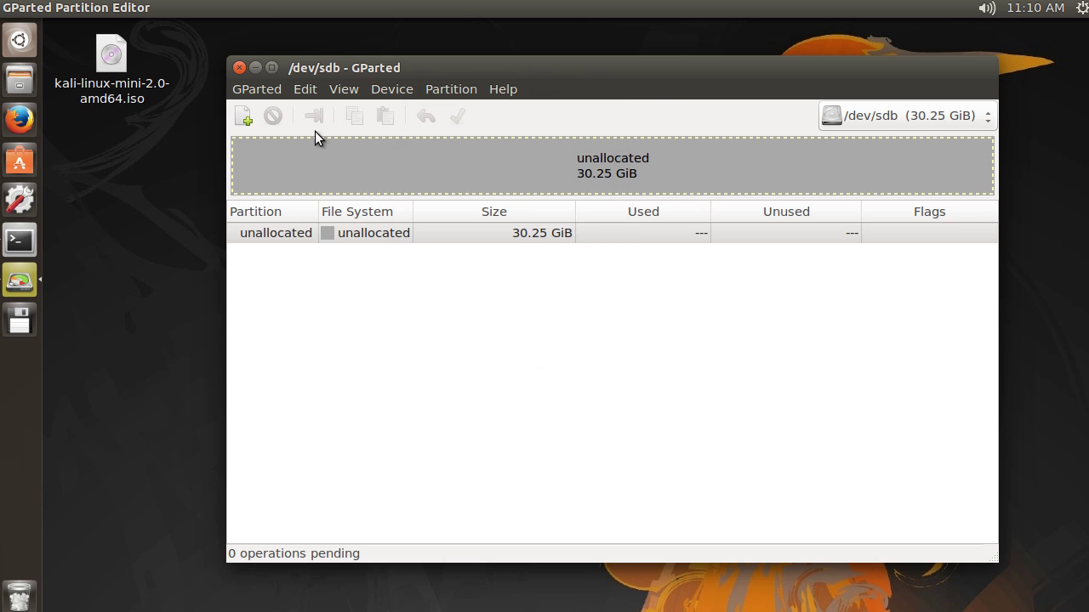
pyautogui.click(244, 117)
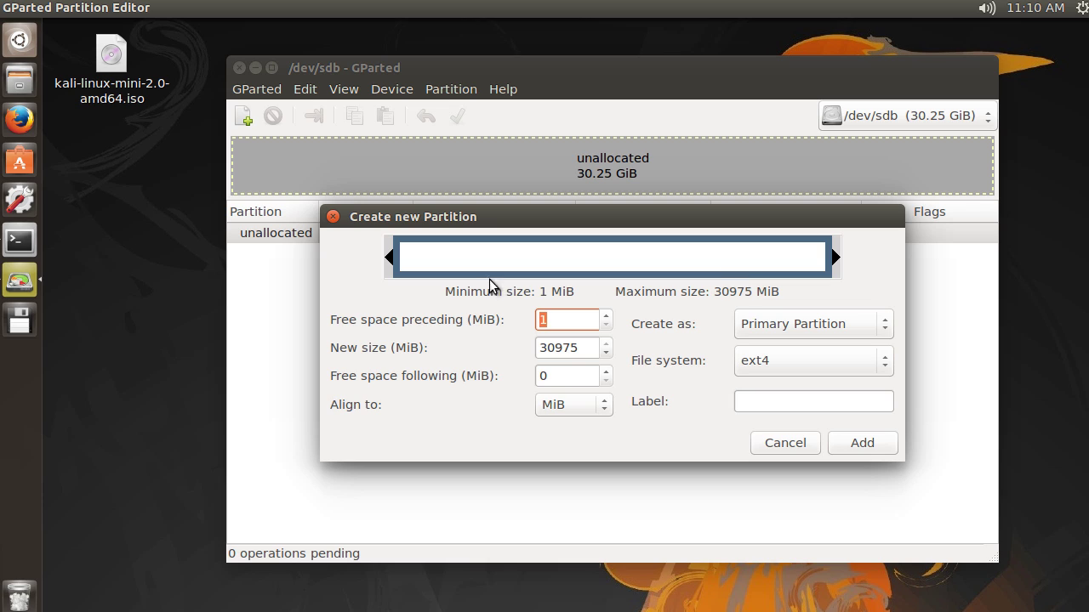
pyautogui.click(566, 349)
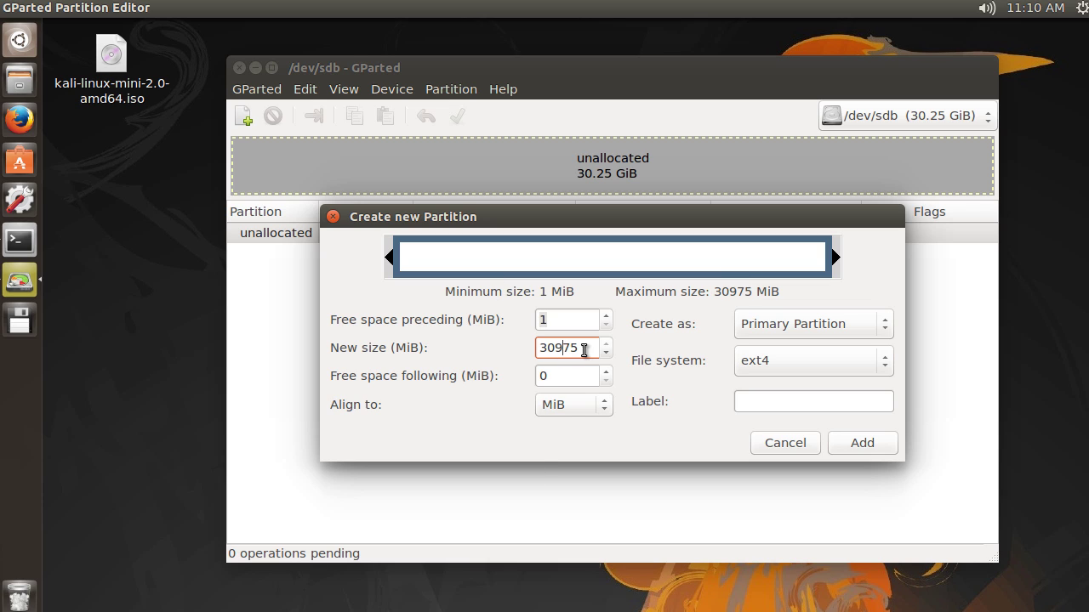
pyautogui.moveTo(585, 349); pyautogui.dragTo(502, 352)
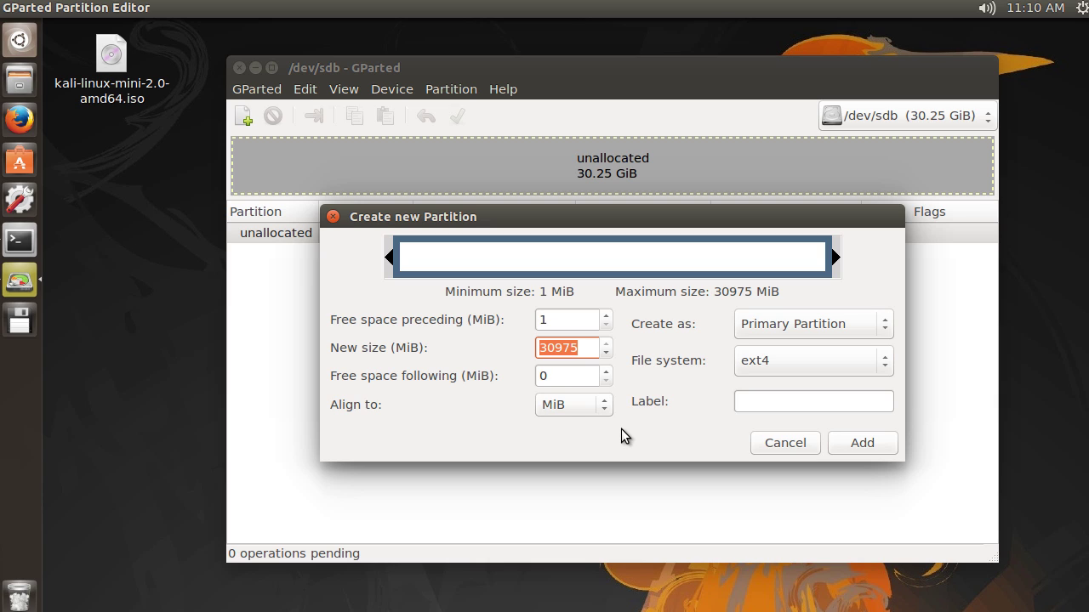
pyautogui.write('8192')
pyautogui.click(566, 378)
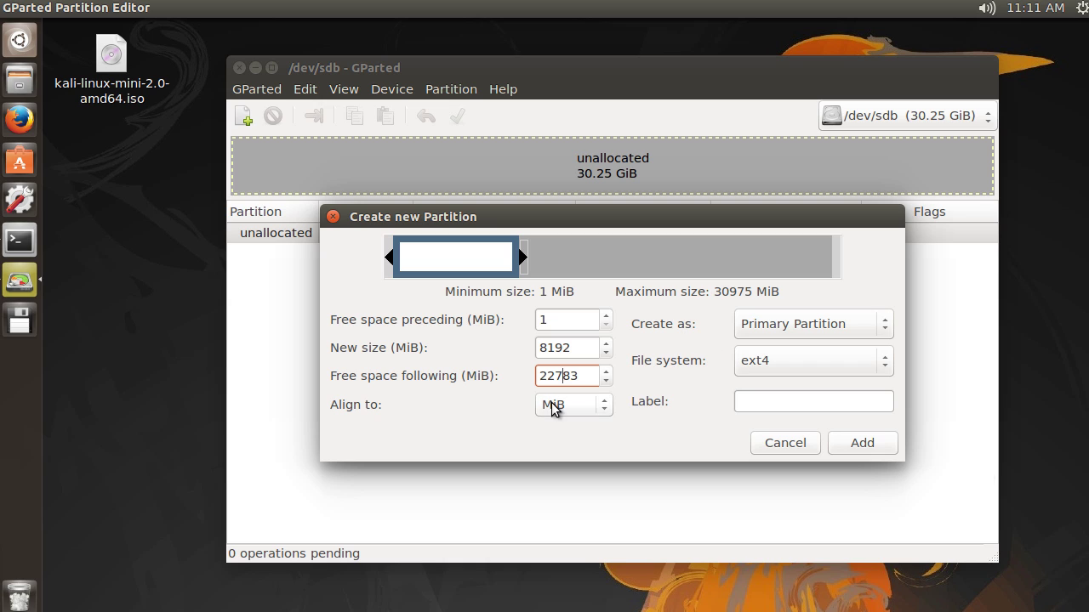
# Try enlarging the new partition to about 9479 MiB and restore its size to 8192 MiB.
pyautogui.moveTo(523, 259)
pyautogui.mouseDown()
pyautogui.moveTo(618, 257)
pyautogui.moveTo(513, 257)
pyautogui.moveTo(541, 258)
pyautogui.mouseUp()
pyautogui.moveTo(584, 347); pyautogui.dragTo(502, 343)
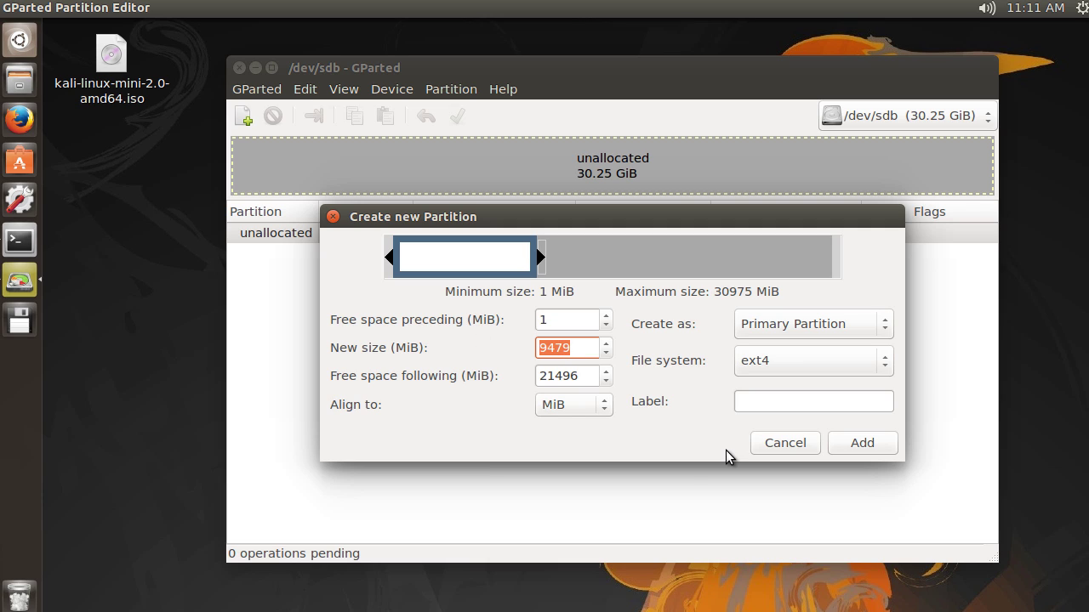
pyautogui.write('8192')
pyautogui.click(578, 377)
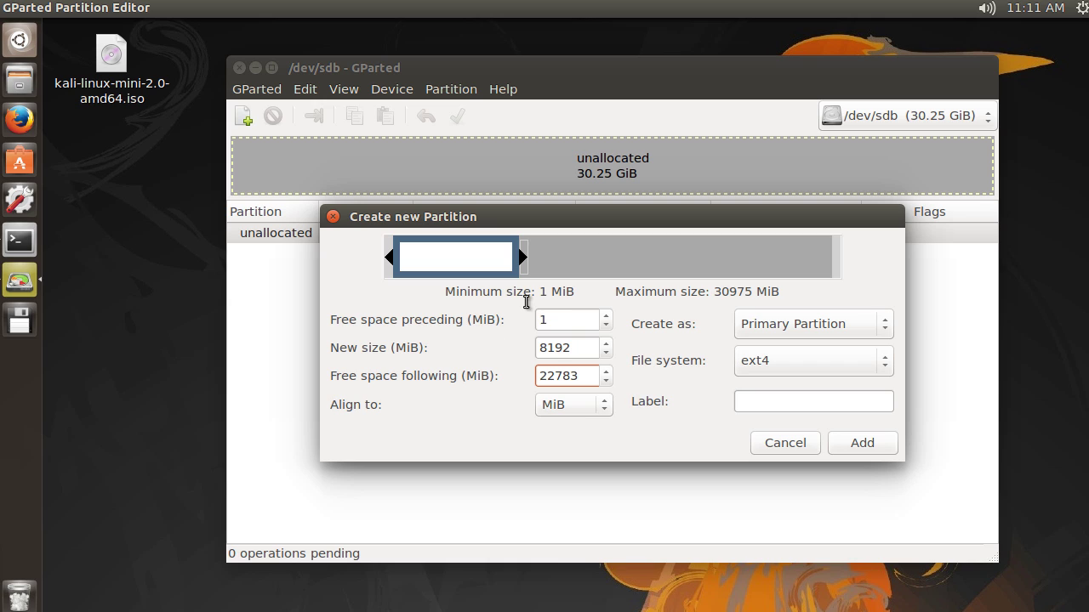
# Try ext3 as the new partition's file system and switch it back to ext4.
pyautogui.click(568, 409)
pyautogui.click(566, 407)
pyautogui.click(824, 364)
pyautogui.click(775, 378)
pyautogui.click(784, 359)
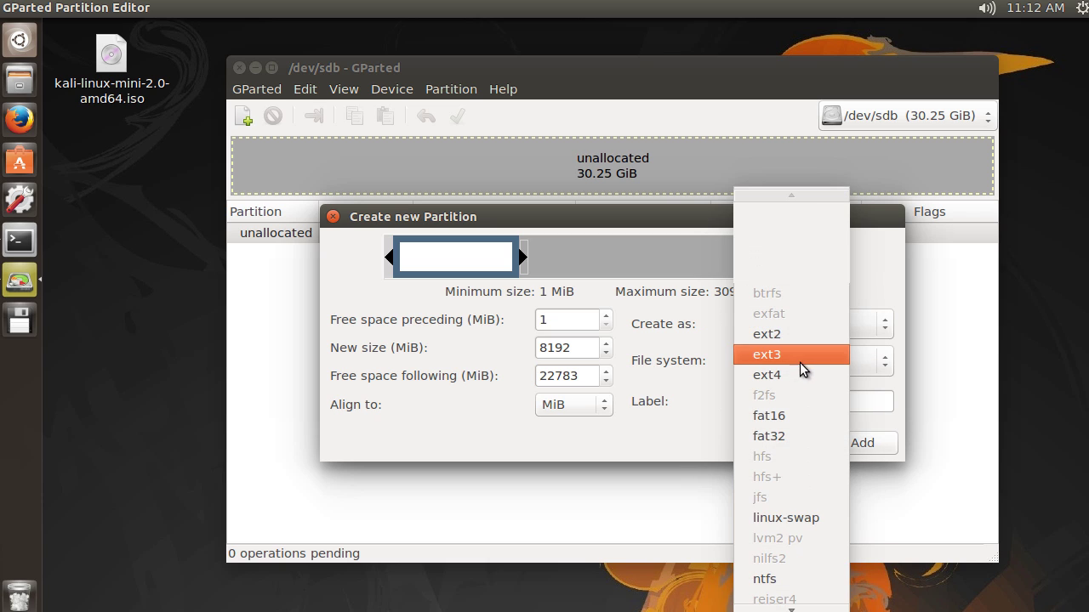
pyautogui.click(806, 360)
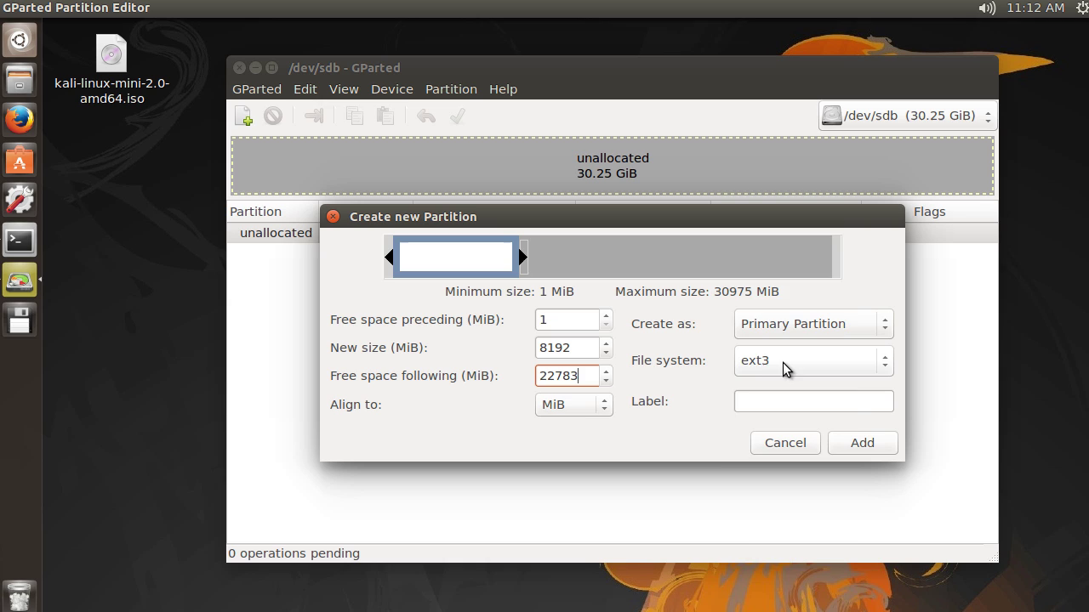
pyautogui.click(782, 363)
pyautogui.click(803, 393)
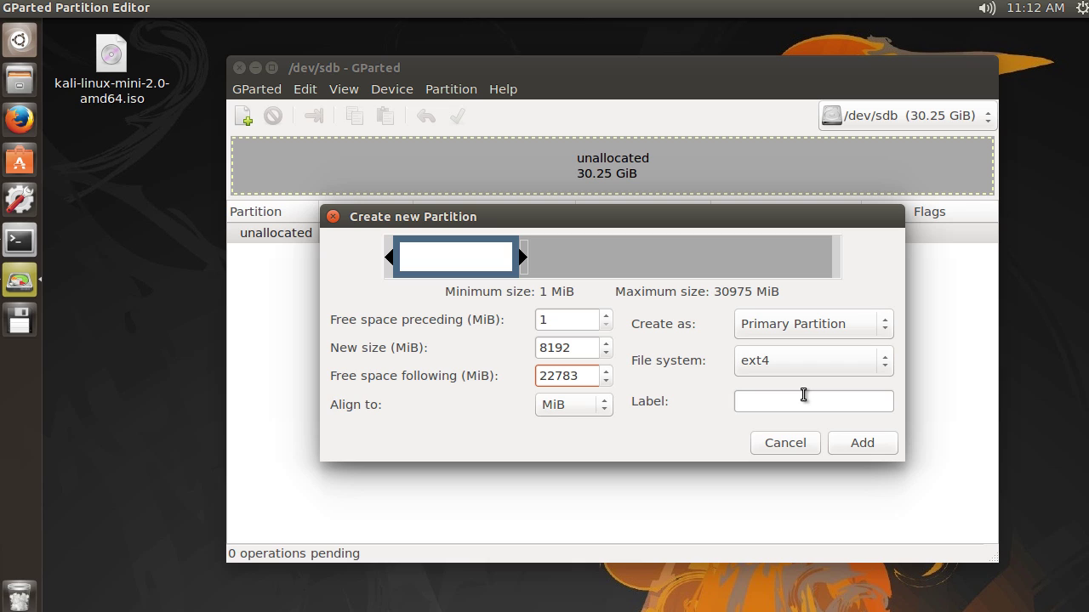
# Add the new ext4 partition with the label Kali and apply the pending operation to the device.
pyautogui.click(745, 403)
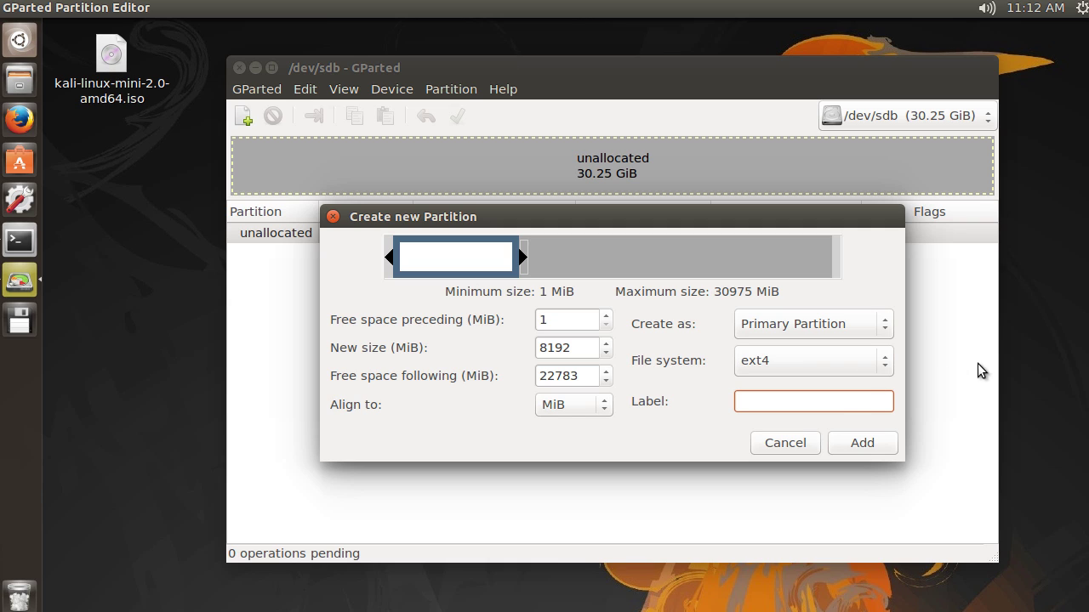
pyautogui.write('Kali')
pyautogui.click(864, 444)
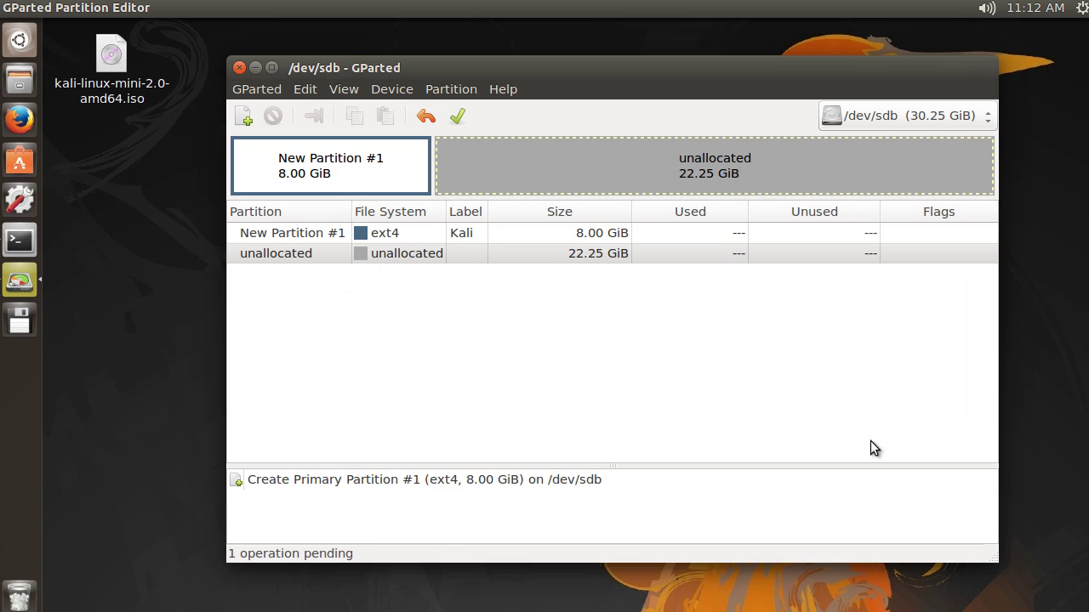
pyautogui.click(458, 119)
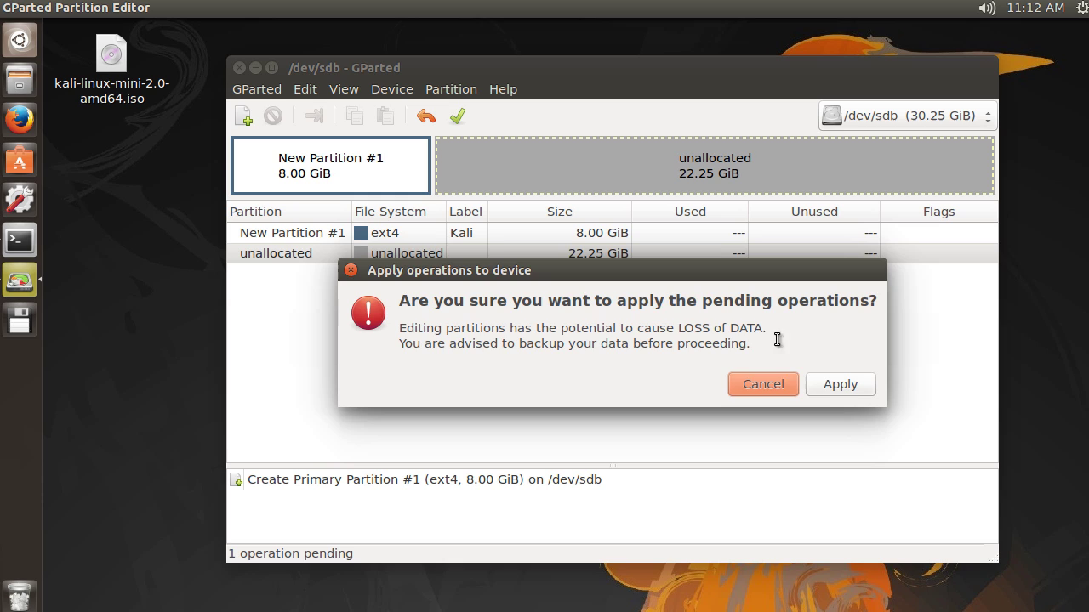
pyautogui.click(841, 387)
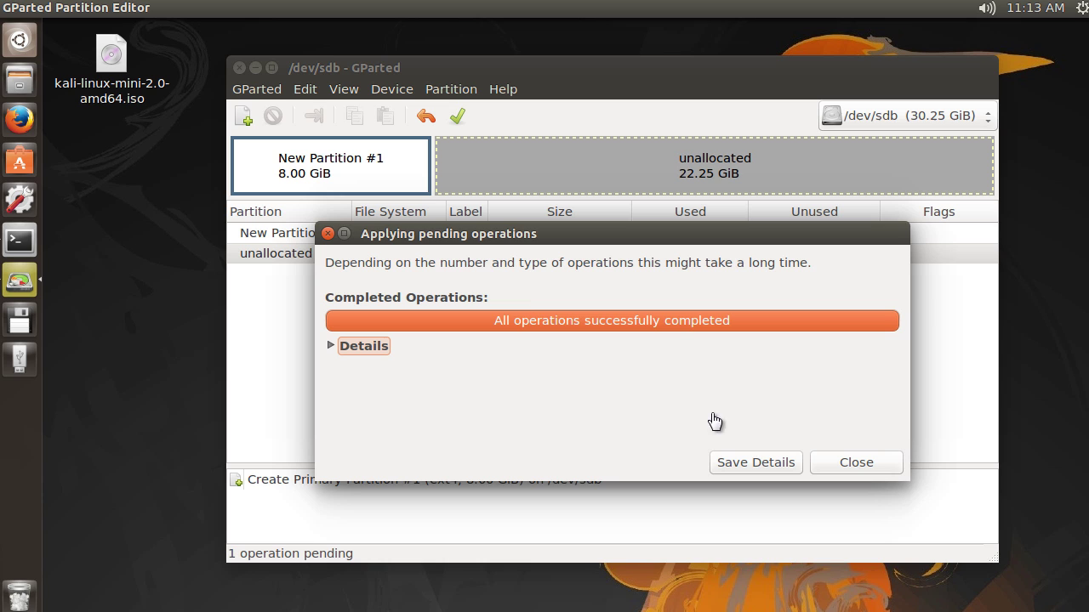
pyautogui.click(858, 462)
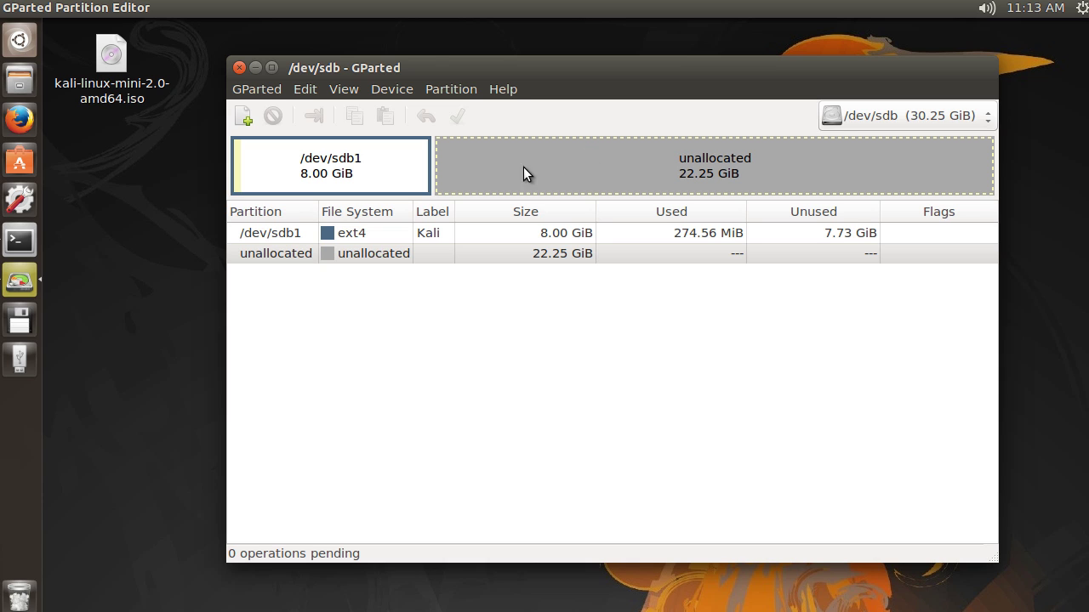
# Add a 4096 MiB fat32 primary partition labelled School in the remaining unallocated space.
pyautogui.click(243, 117)
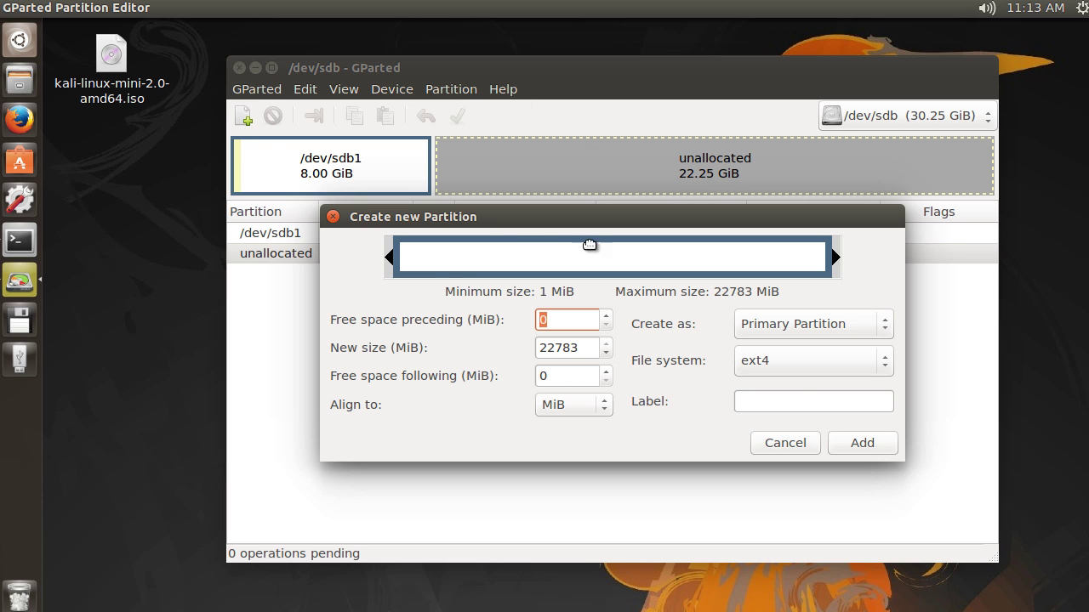
pyautogui.click(584, 348)
pyautogui.moveTo(583, 348); pyautogui.dragTo(508, 349)
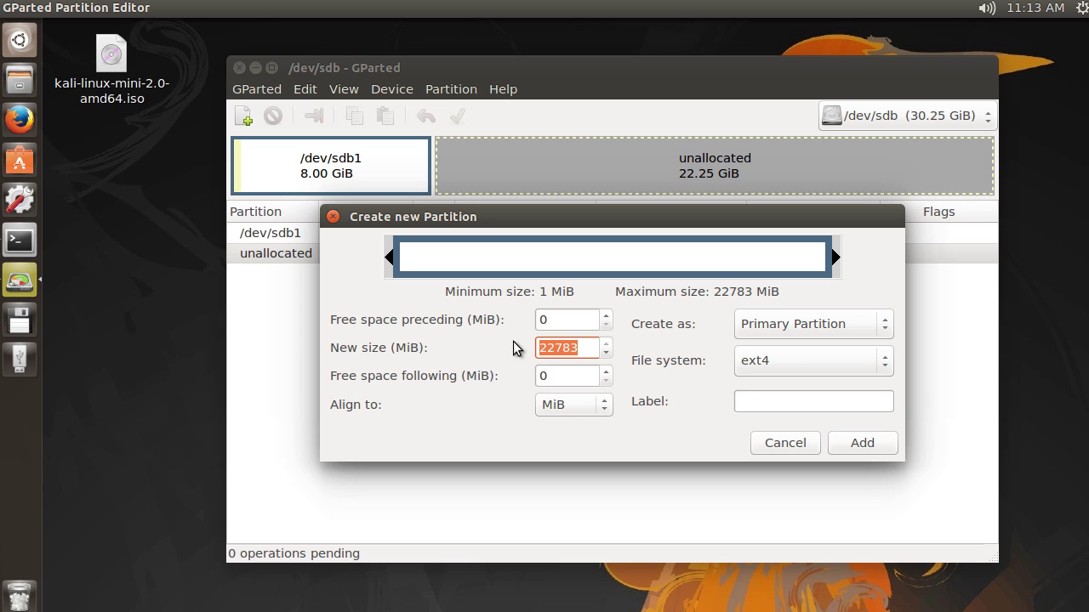
pyautogui.write('4096')
pyautogui.click(584, 376)
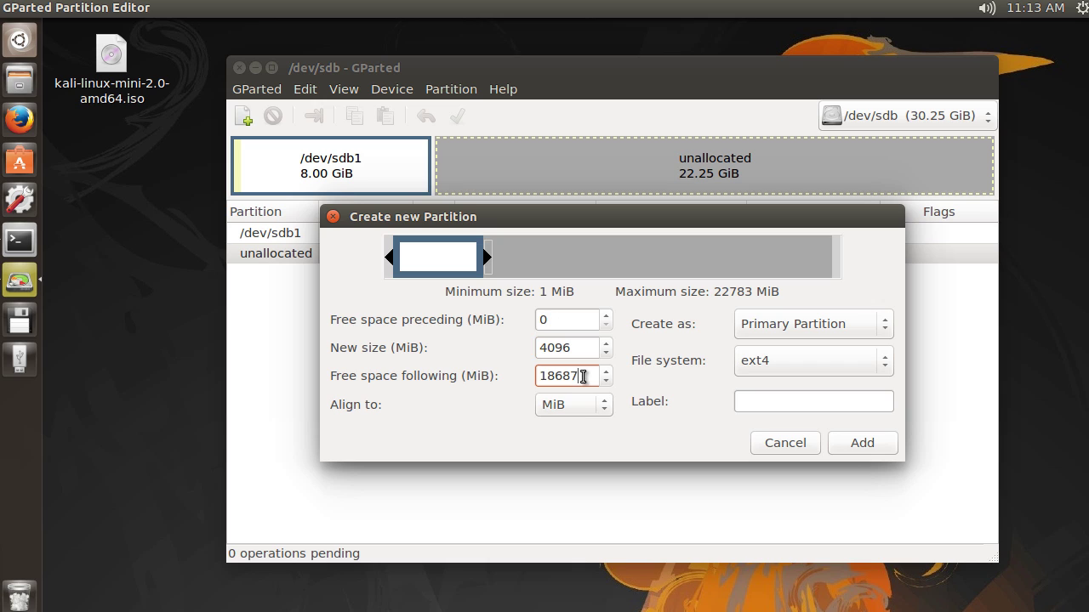
pyautogui.click(778, 359)
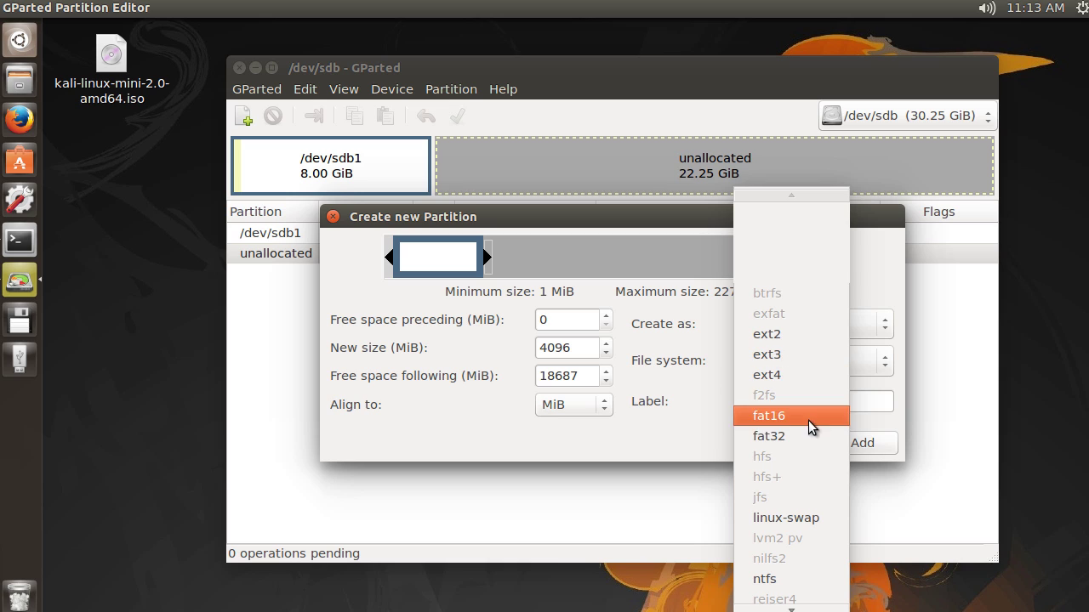
pyautogui.click(801, 433)
pyautogui.click(778, 398)
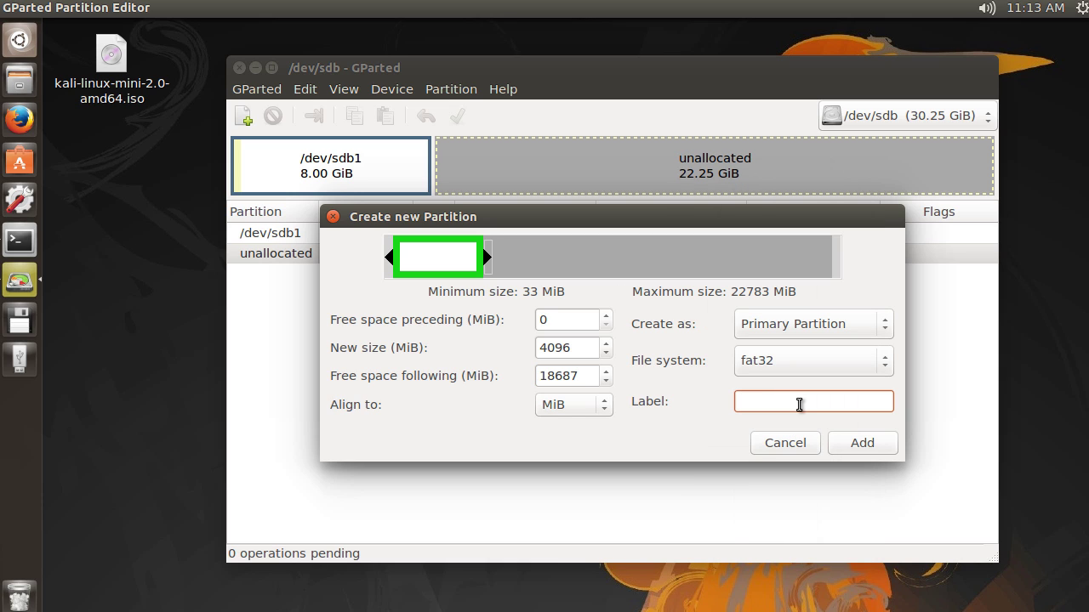
pyautogui.write('School')
pyautogui.click(864, 443)
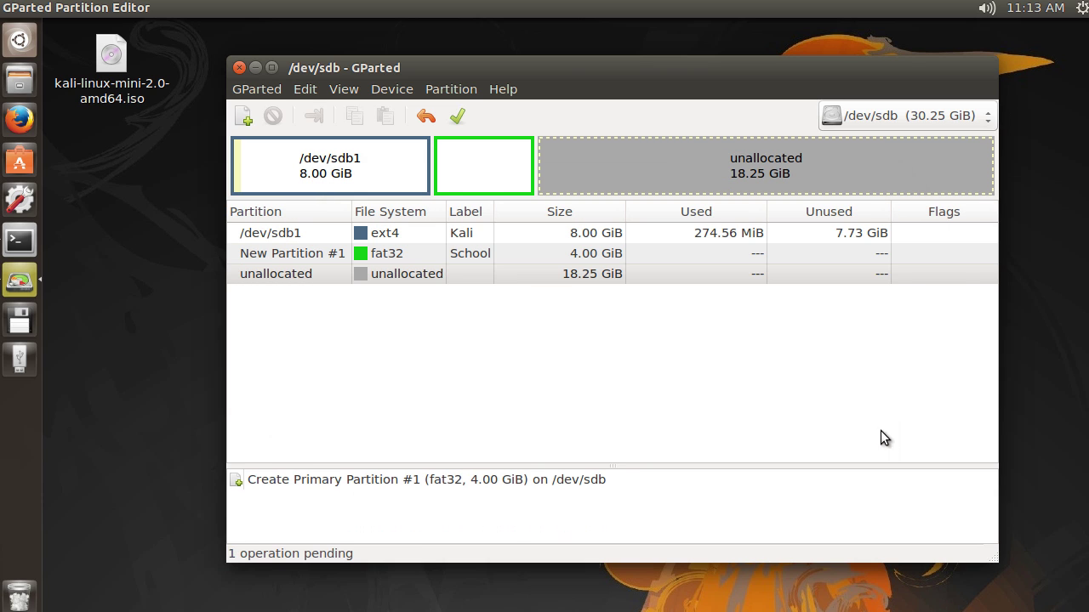
# Apply the pending creation of the School partition to /dev/sdb.
pyautogui.click(456, 119)
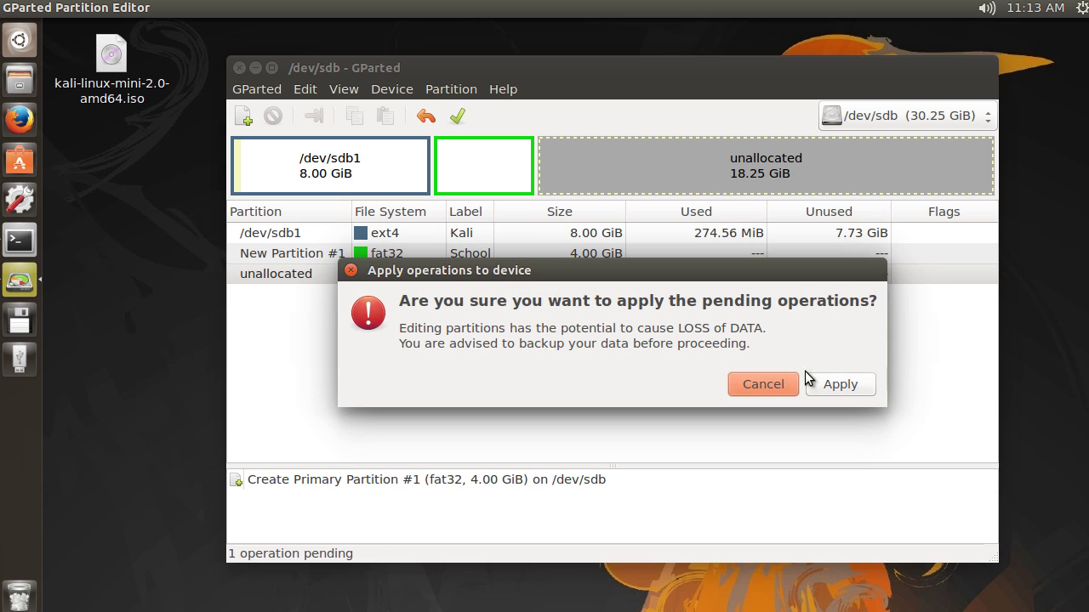
pyautogui.click(841, 384)
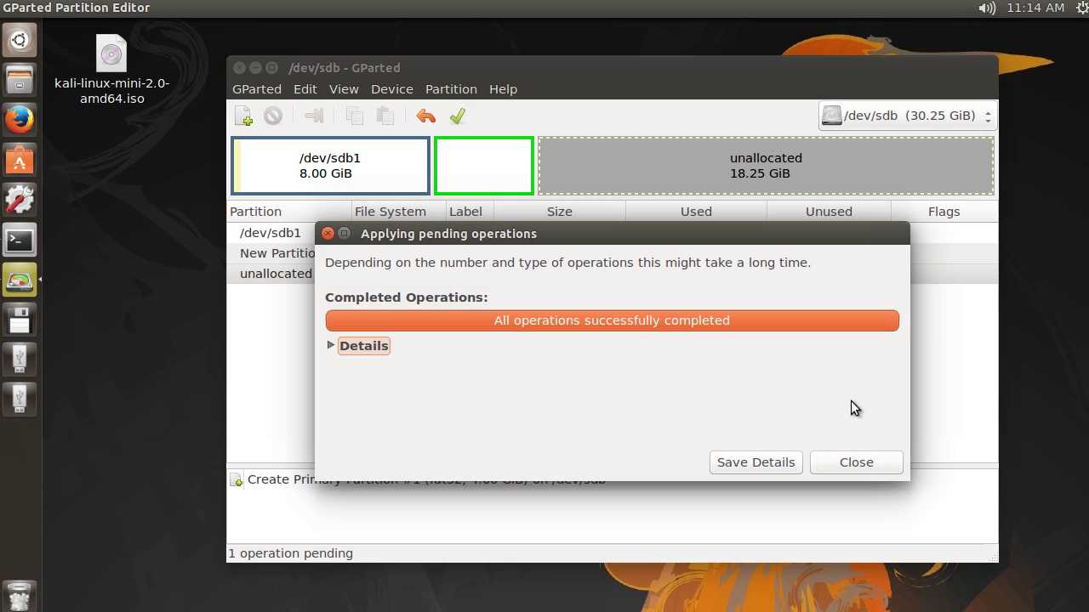
pyautogui.click(857, 464)
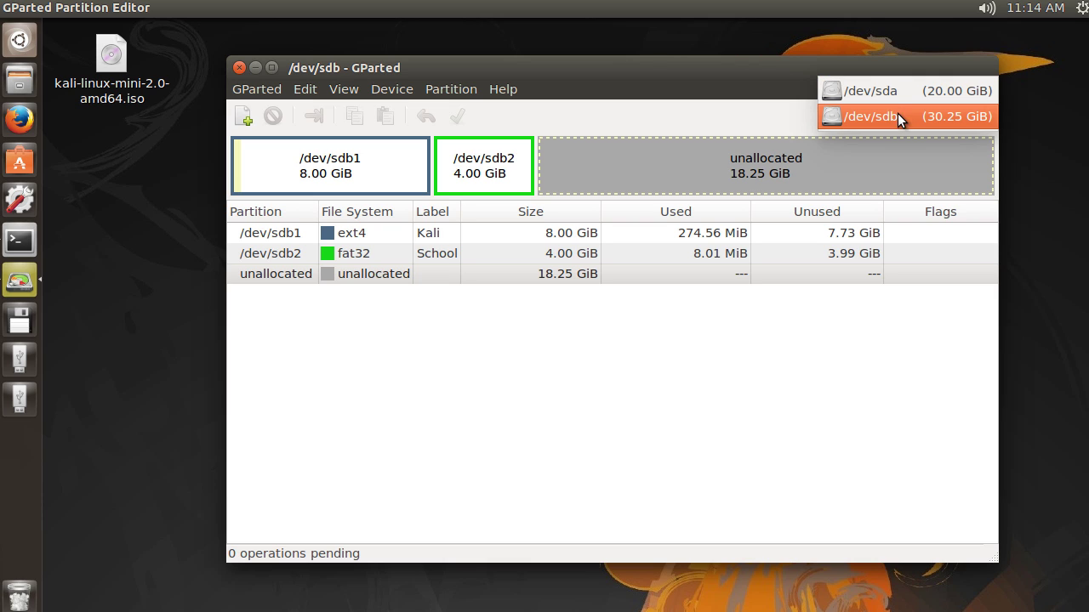
# Review the /dev/sdb1 and /dev/sdb2 partitions on /dev/sdb and close the partition editor.
pyautogui.click(894, 120)
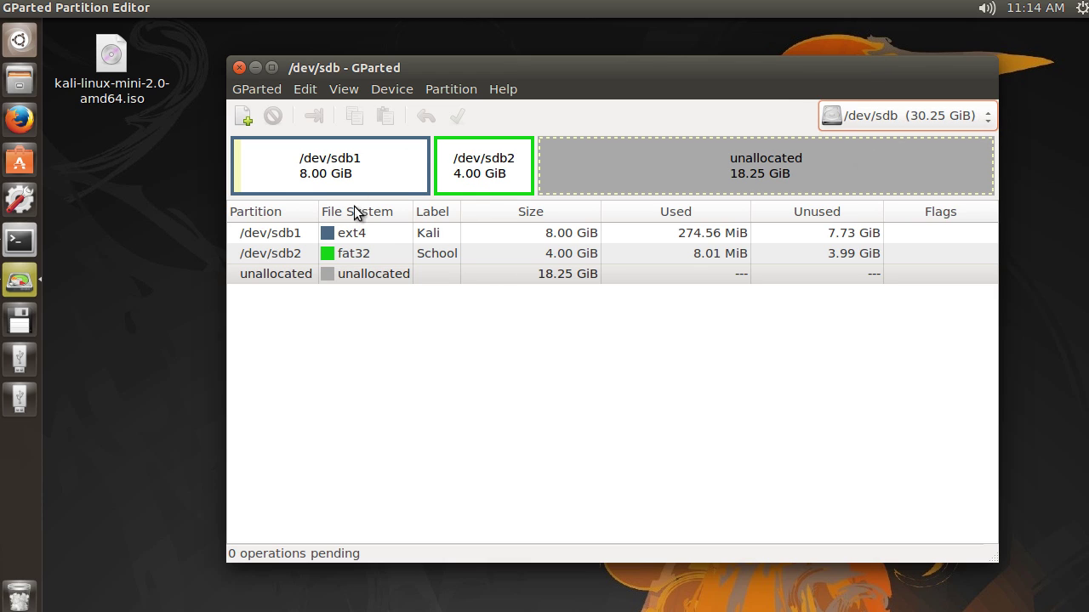
pyautogui.click(280, 253)
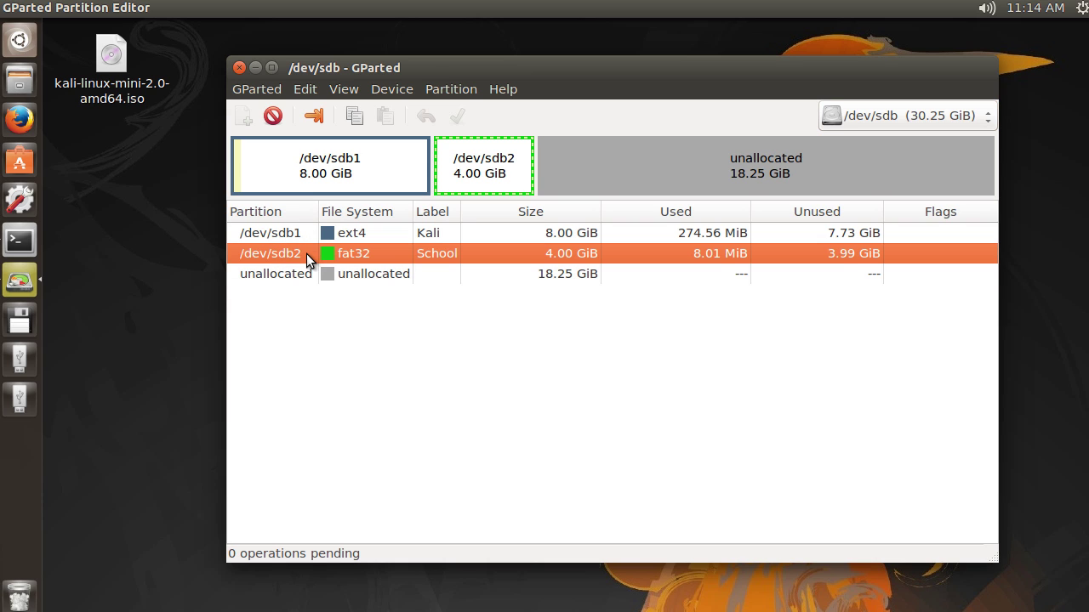
pyautogui.click(297, 233)
pyautogui.click(297, 254)
pyautogui.click(239, 68)
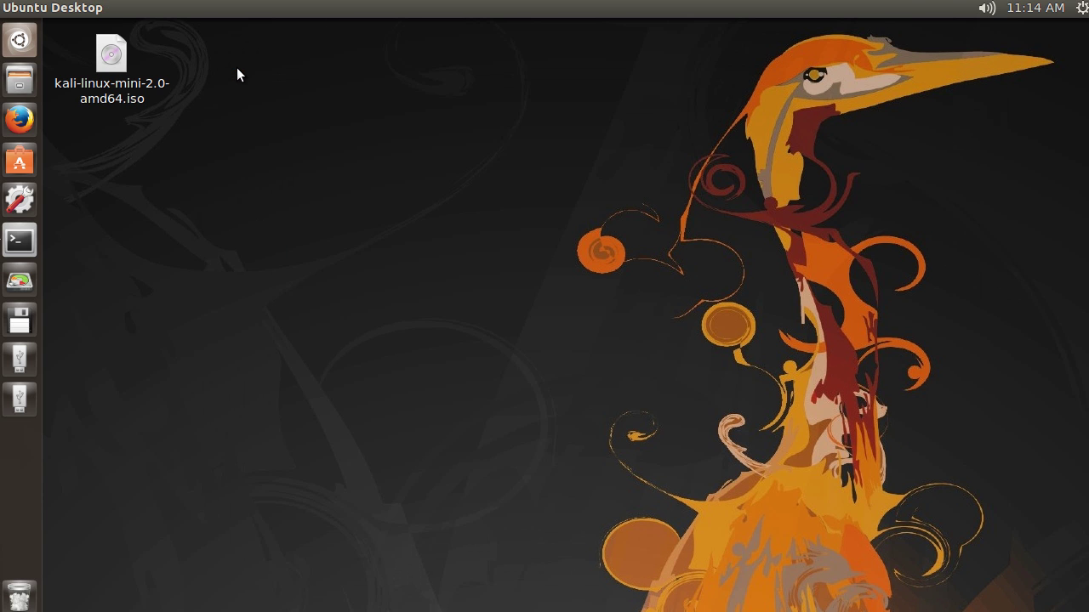
# Switch to the Files file manager, examine the Kali and School volumes, and close its window.
pyautogui.click(19, 81)
pyautogui.moveTo(324, 145); pyautogui.dragTo(481, 60)
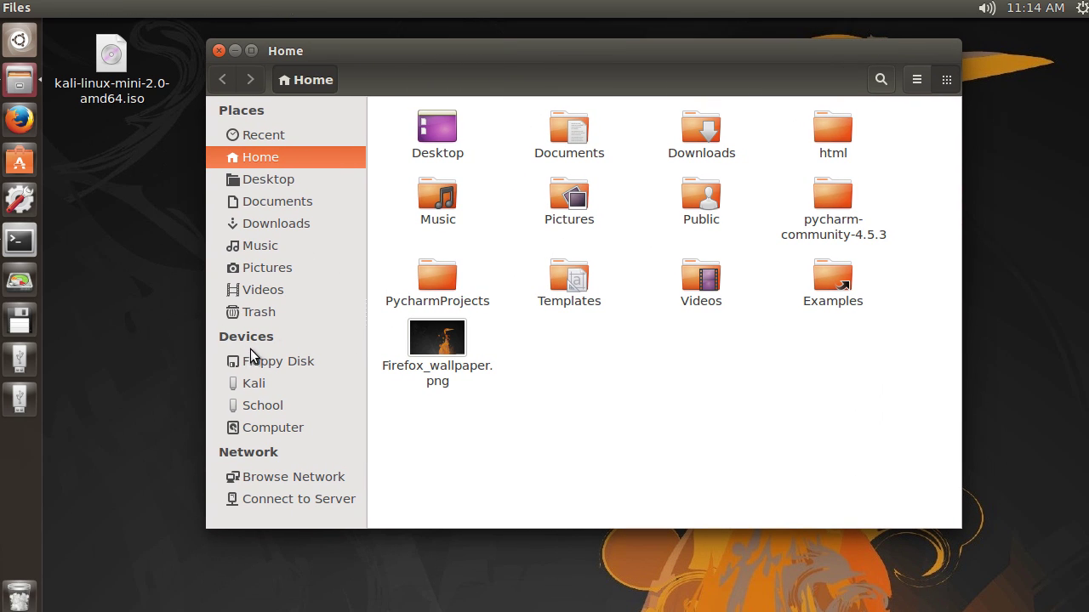
pyautogui.click(253, 384)
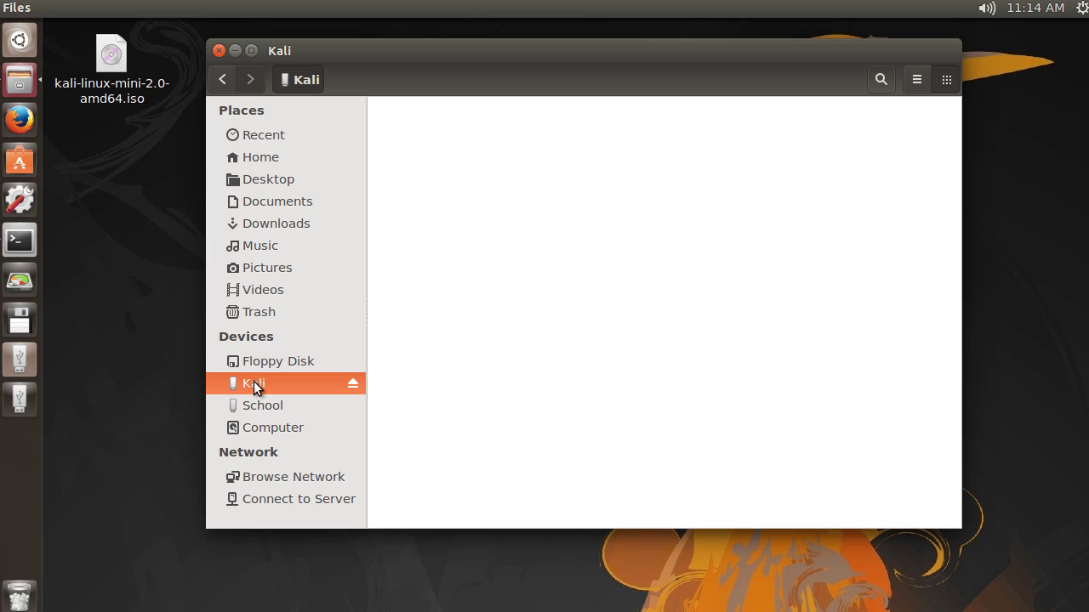
pyautogui.click(257, 402)
pyautogui.click(254, 385)
pyautogui.click(259, 405)
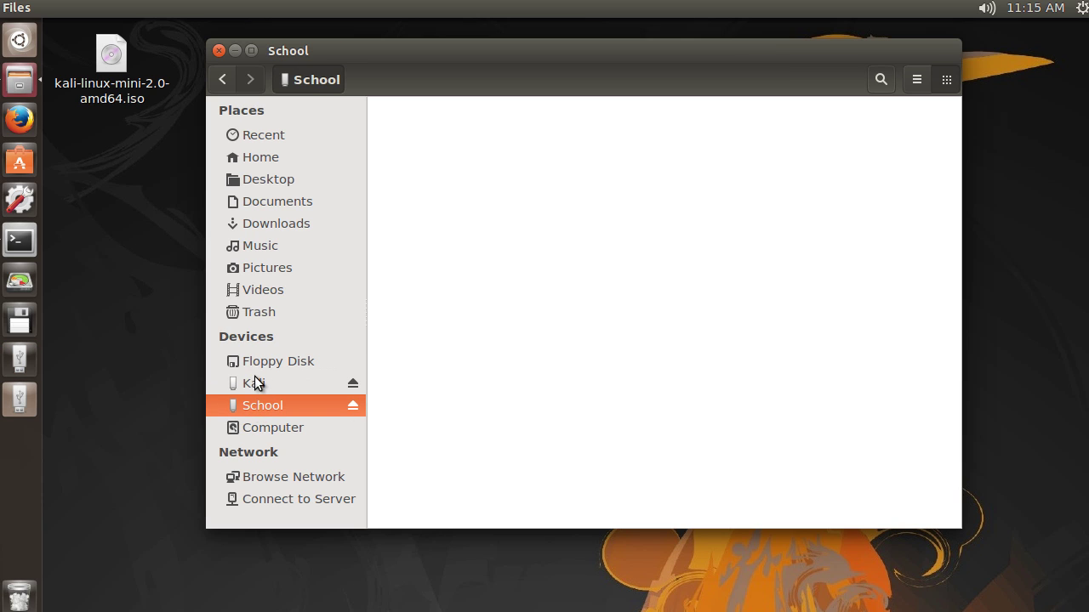
pyautogui.click(253, 384)
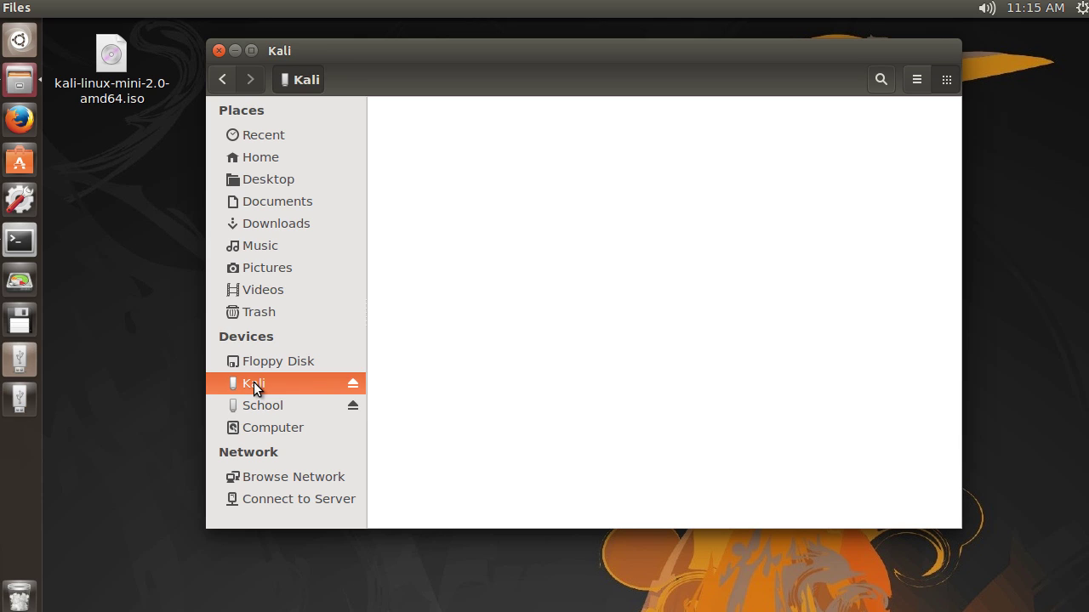
pyautogui.click(250, 401)
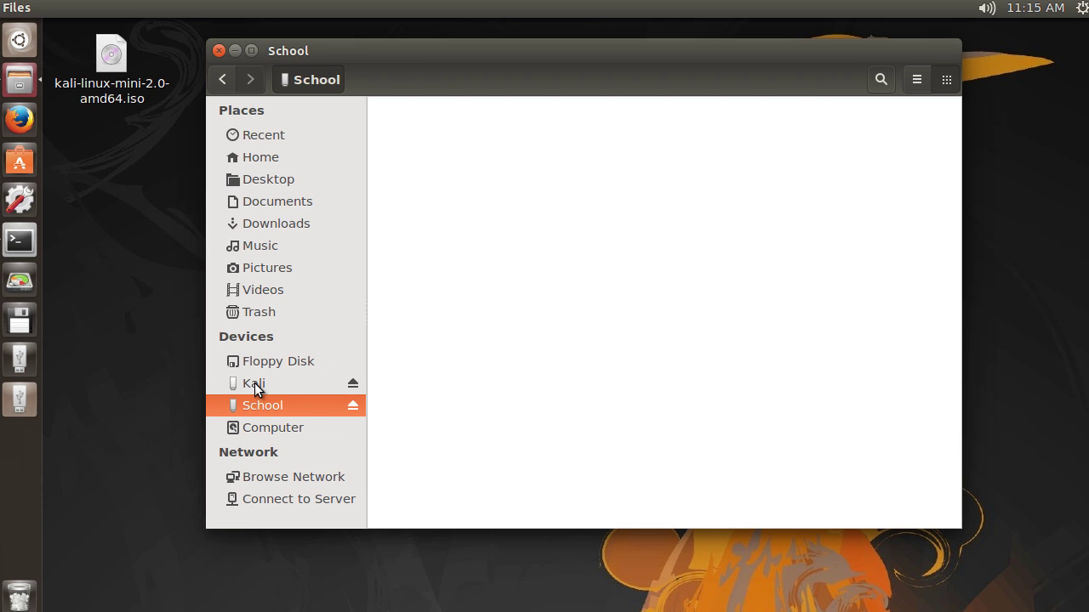
pyautogui.click(255, 382)
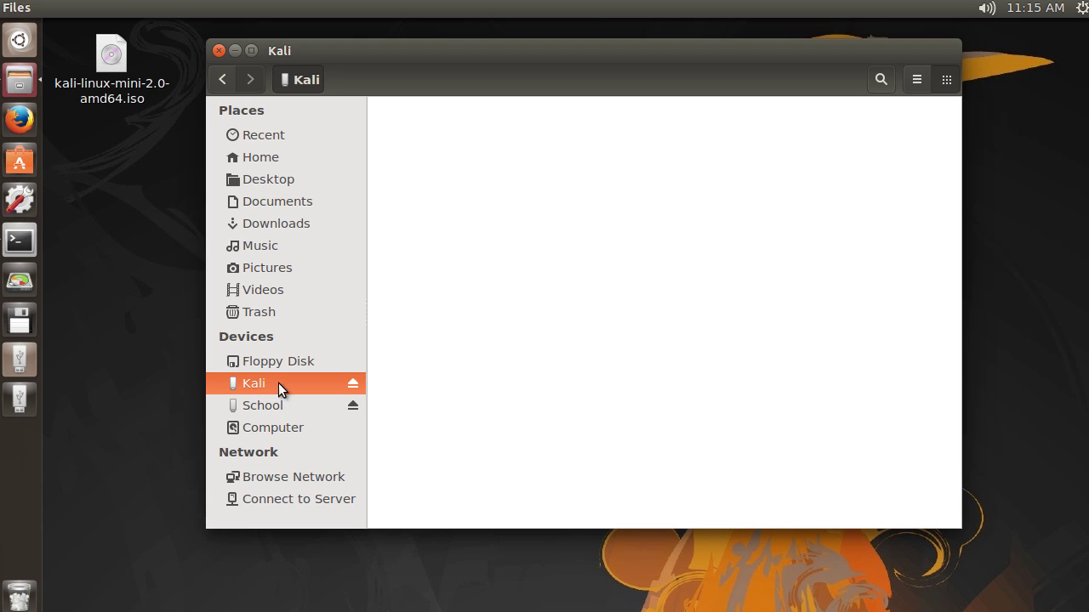
pyautogui.click(272, 403)
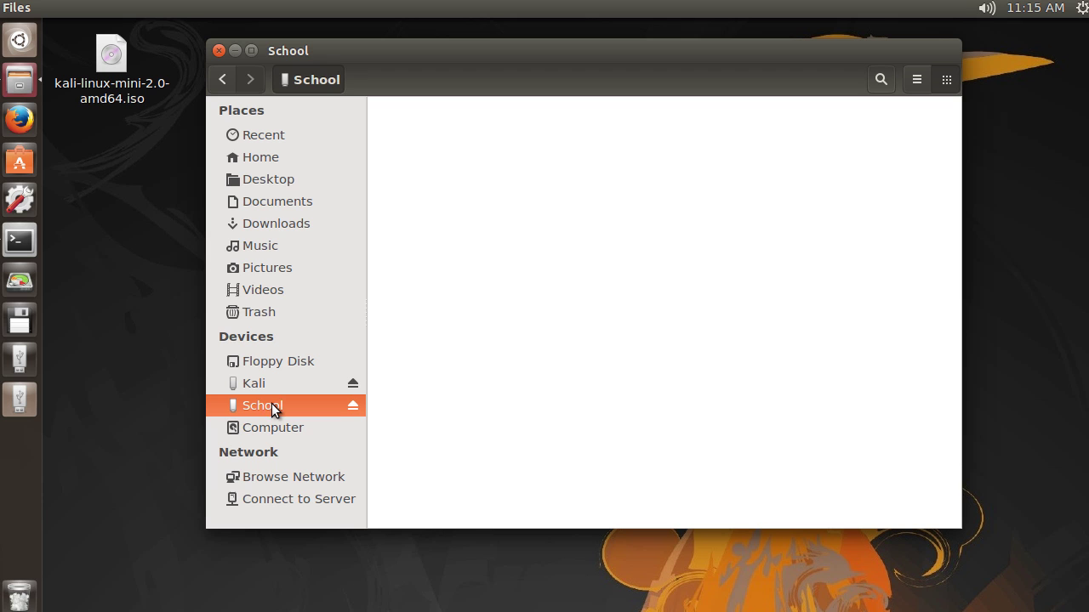
pyautogui.click(218, 51)
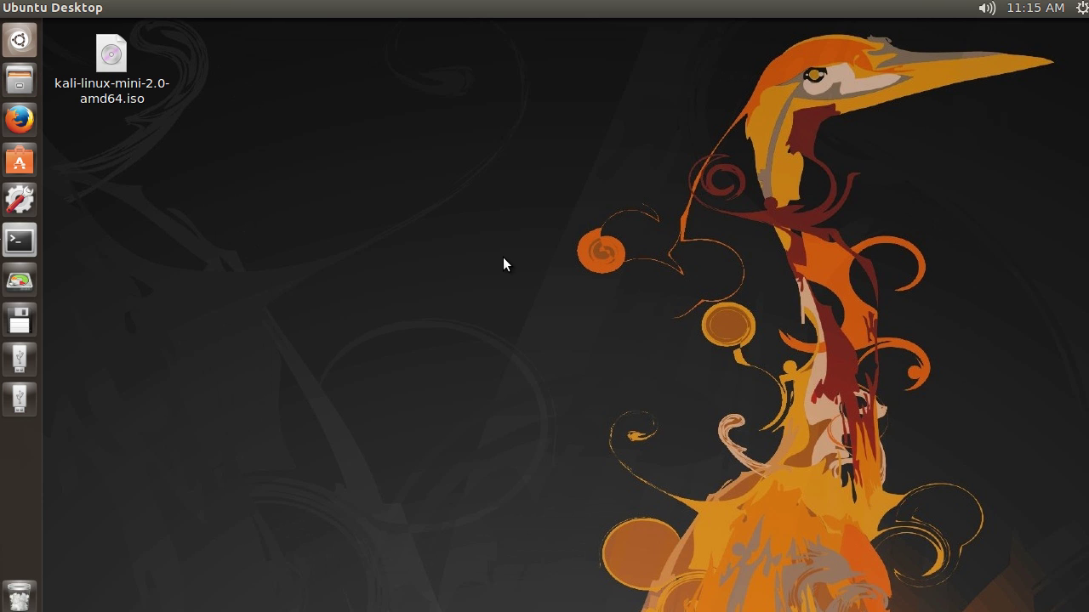